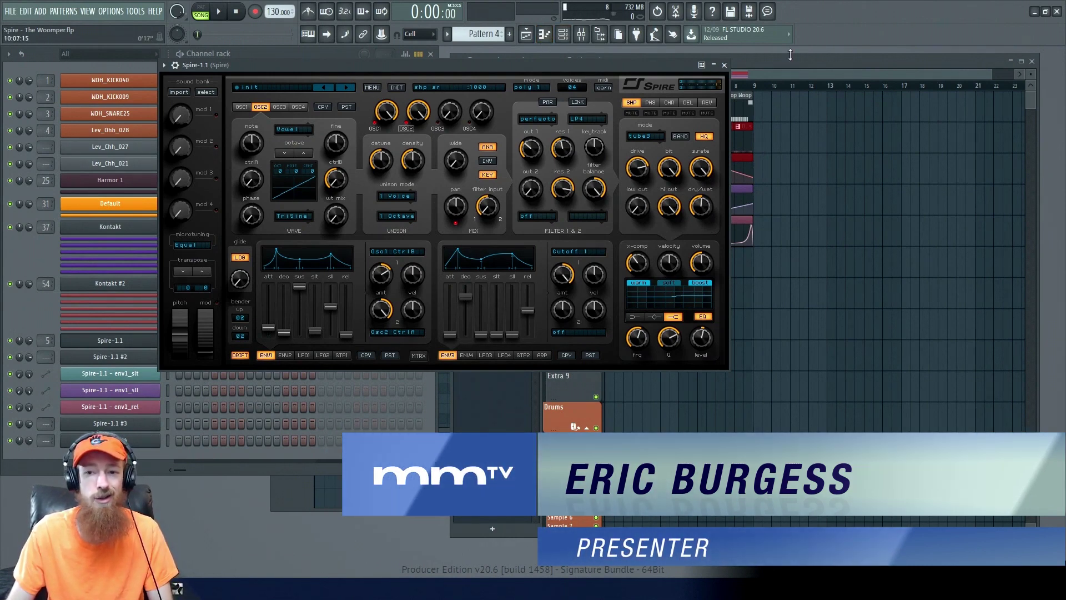
Step: Mute the Extra 1 track in the Playlist and move the Spire window back over the arrangement
key(F5)
click(596, 147)
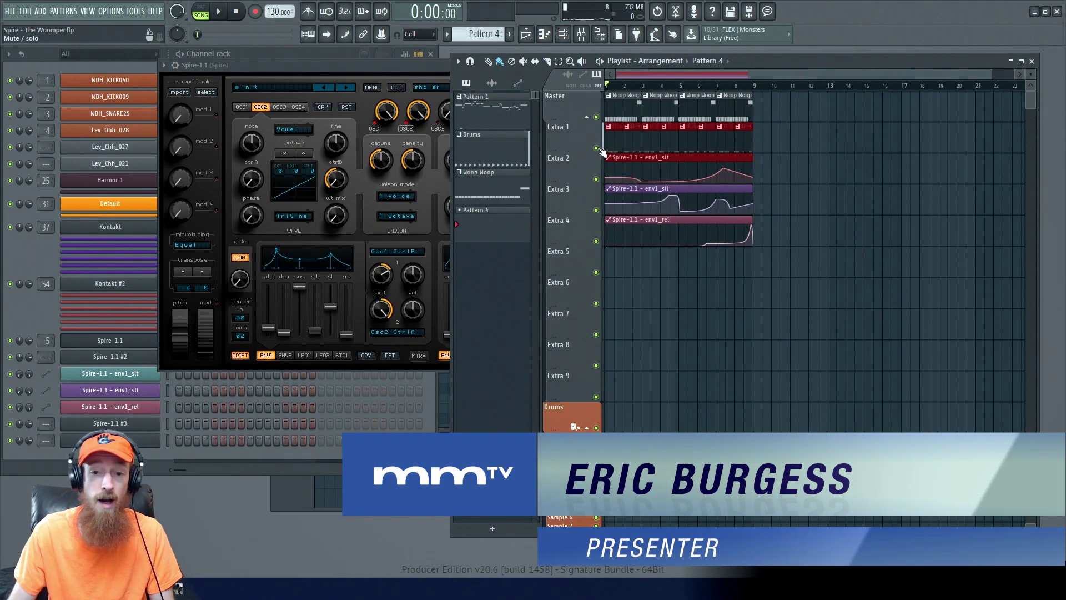
drag(353, 69, 374, 78)
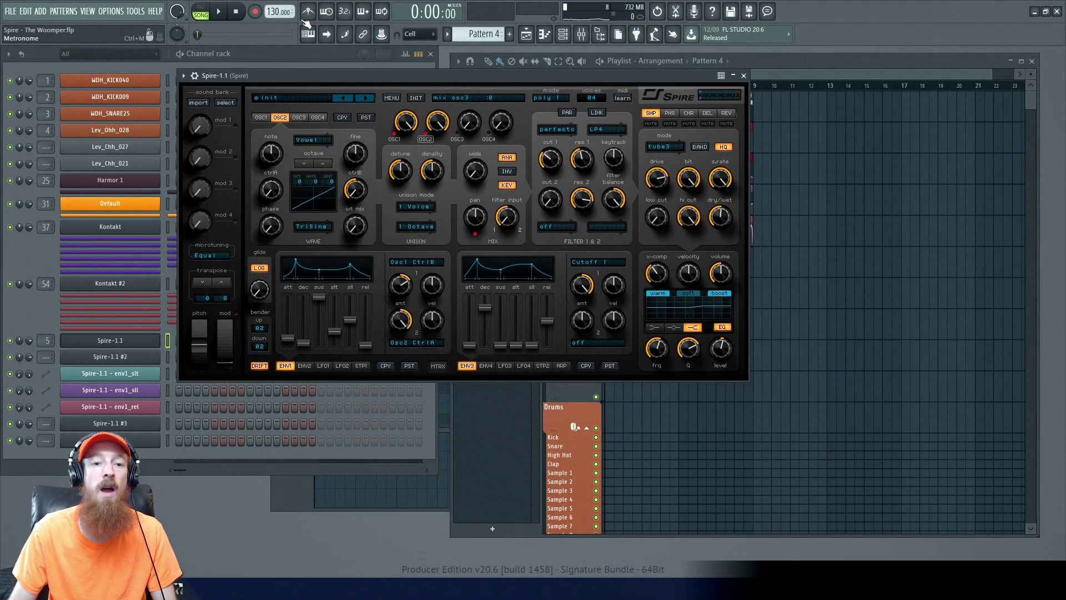
Step: Show oscillator 1's settings and play the pattern once to hear the current patch
click(268, 118)
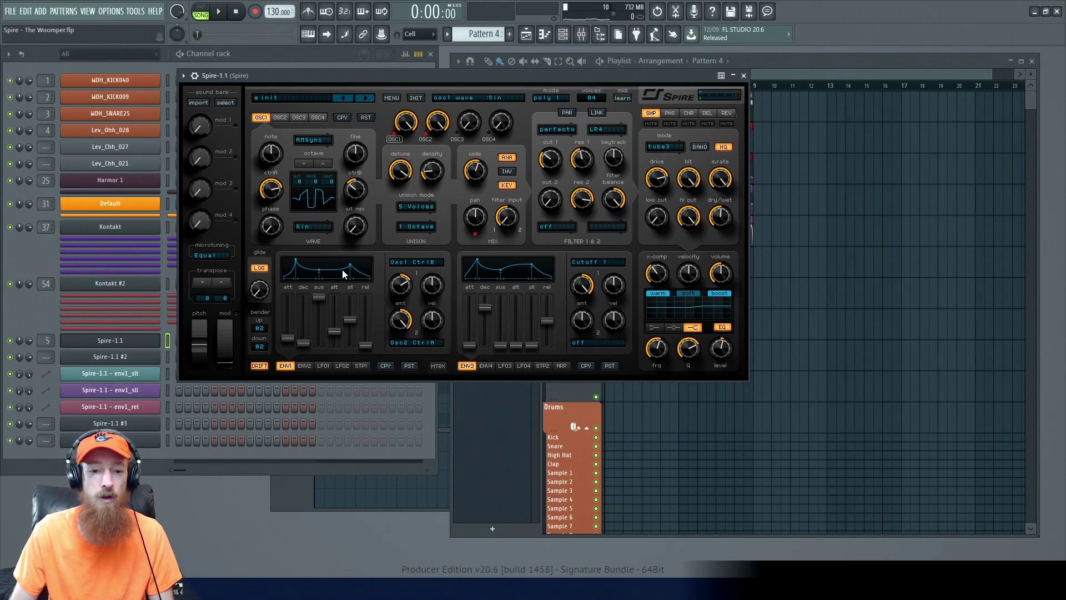
drag(538, 78, 618, 108)
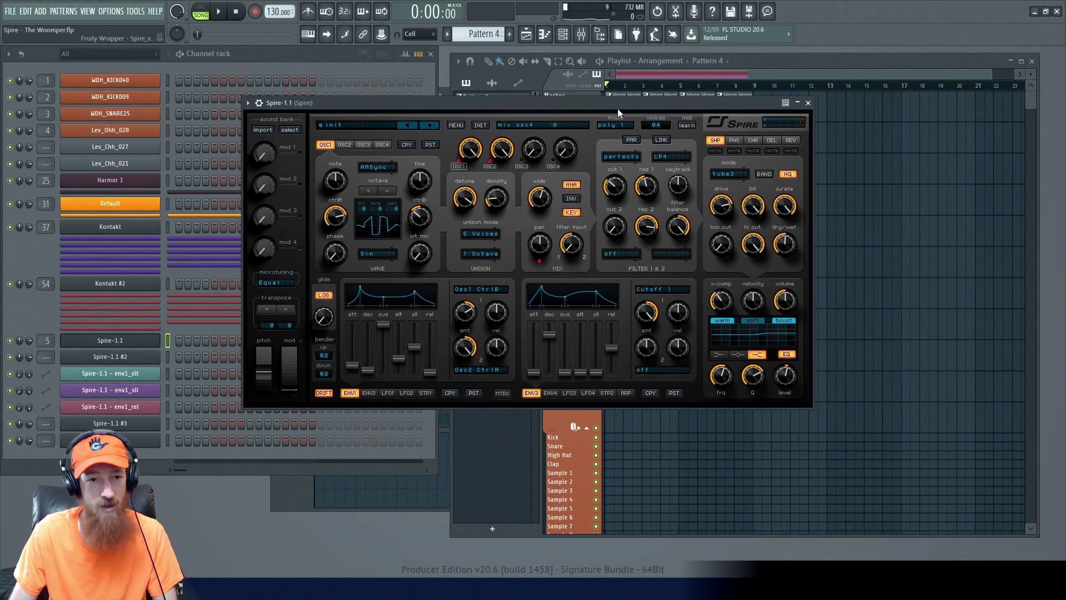
key(space)
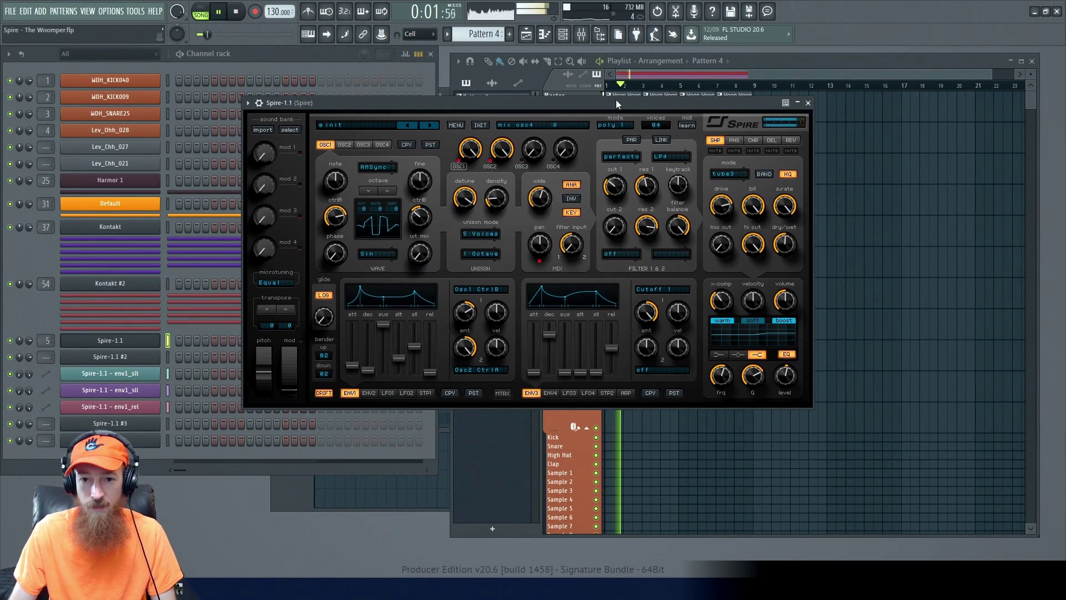
key(space)
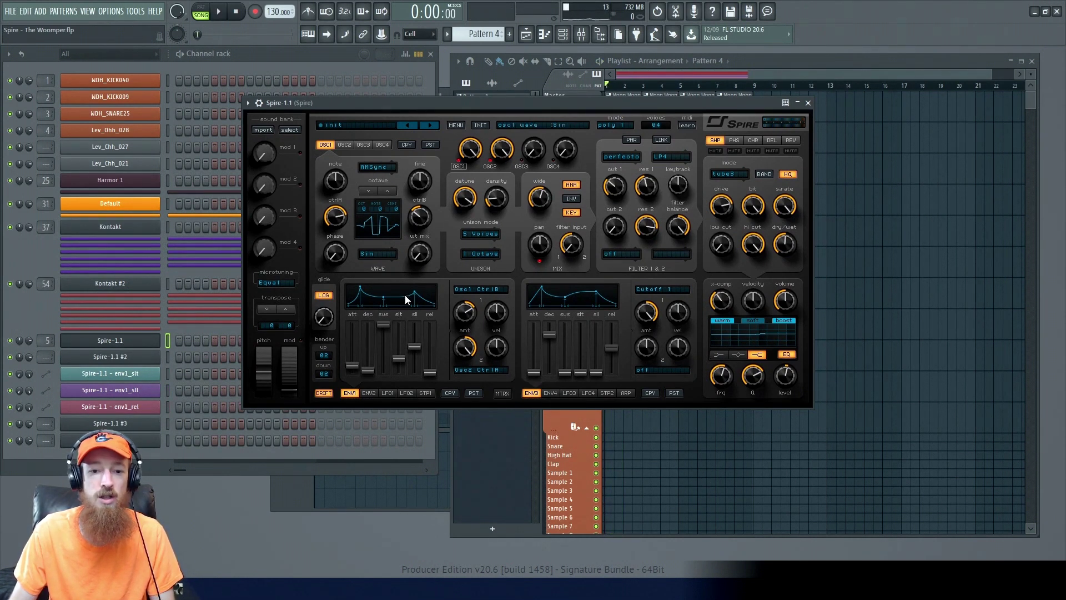
Step: Bend envelope 1's curve between sustain and release into a power shape, then audition it
drag(406, 300, 384, 296)
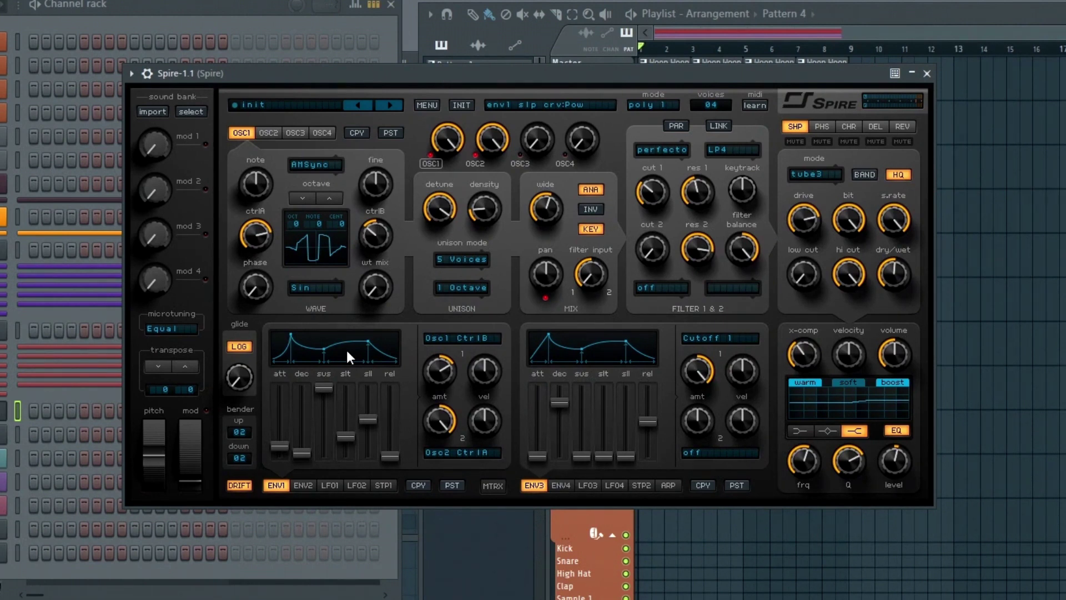
key(space)
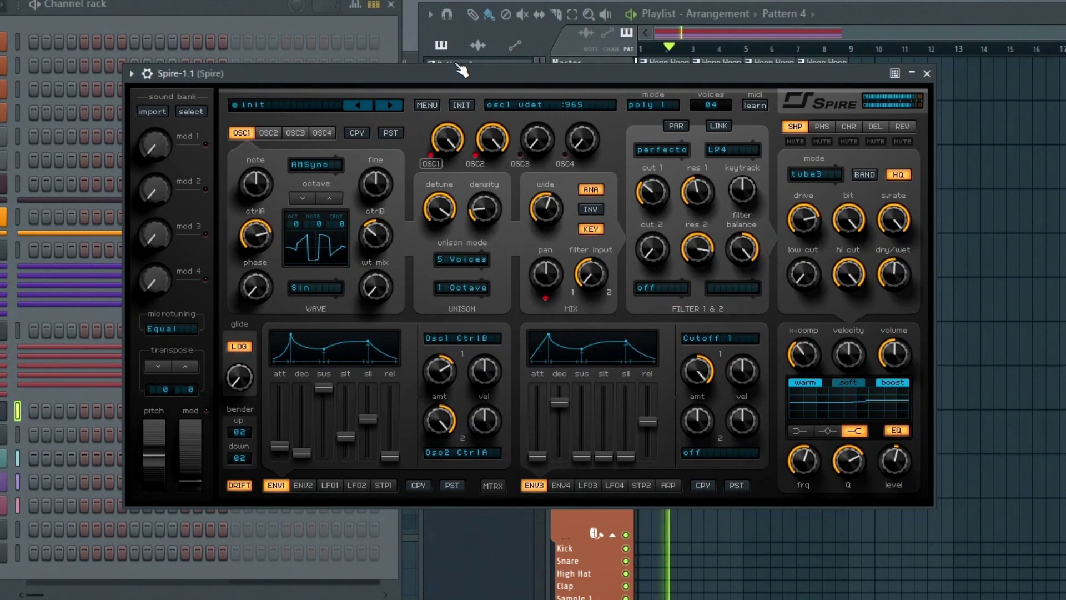
key(space)
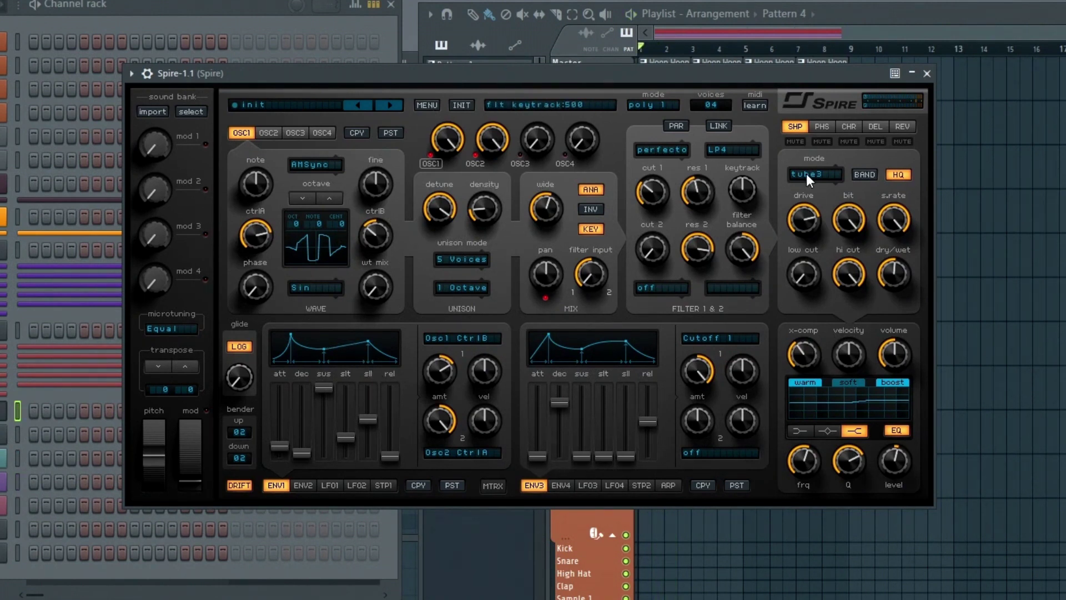
key(space)
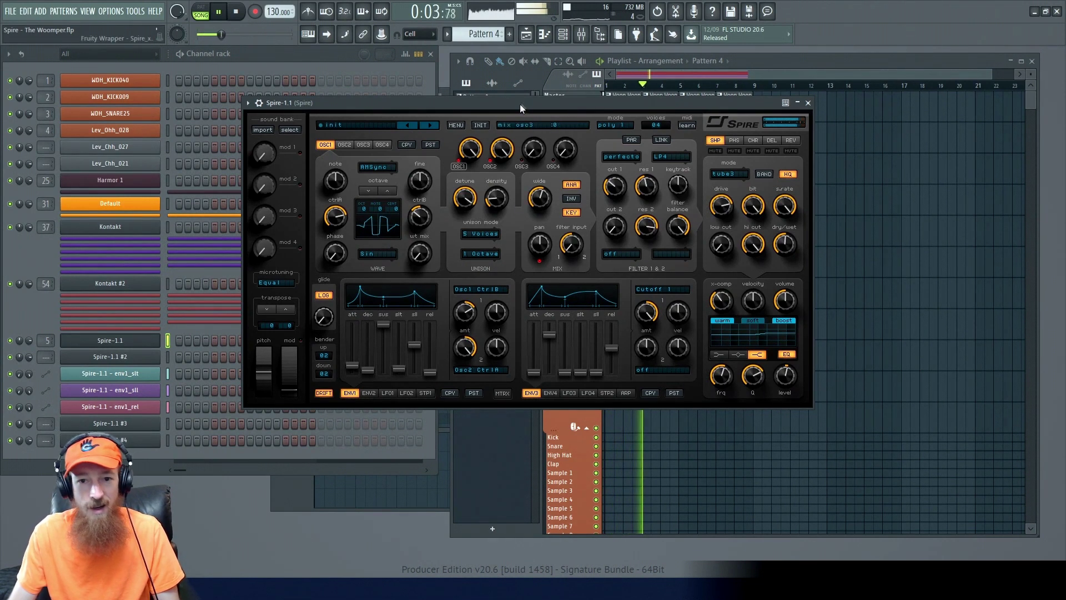
key(space)
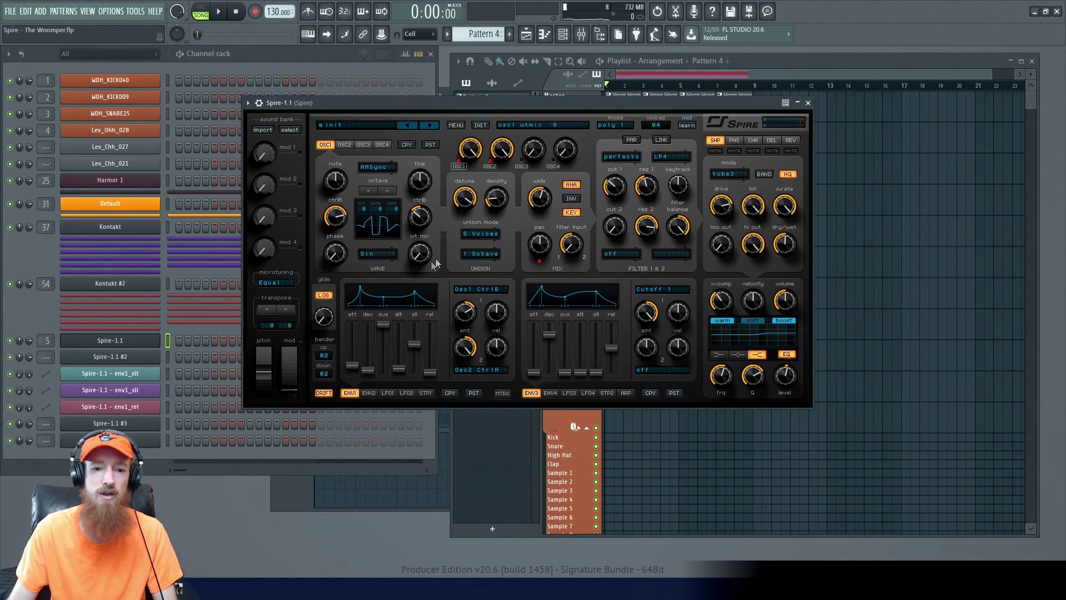
Step: Open the init Spire on channel Spire-1.1 #3 after briefly comparing it with Spire-1.1 #2
drag(508, 104, 498, 69)
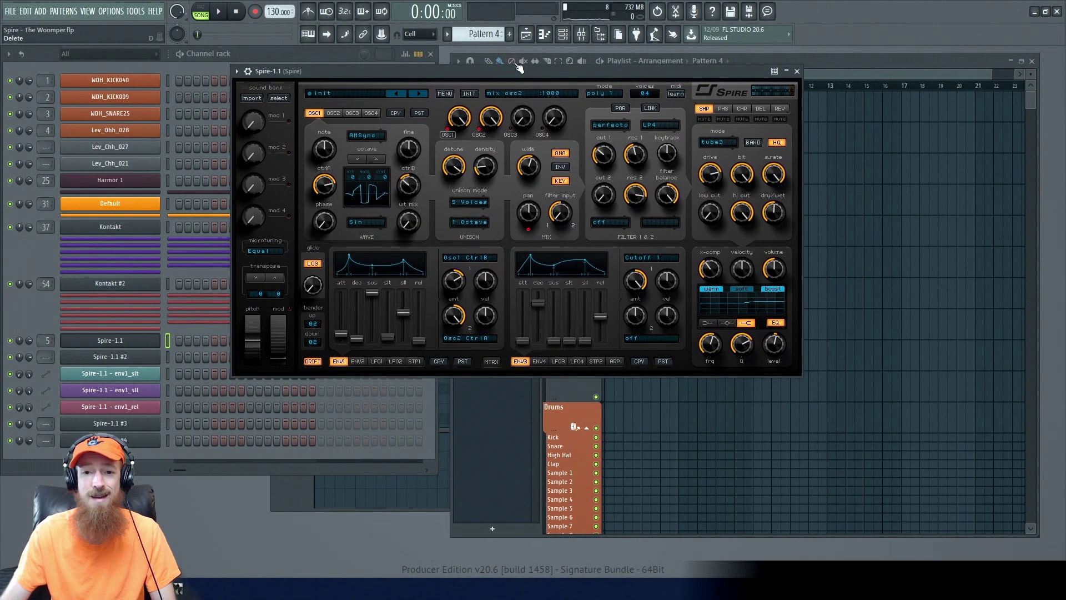
click(109, 423)
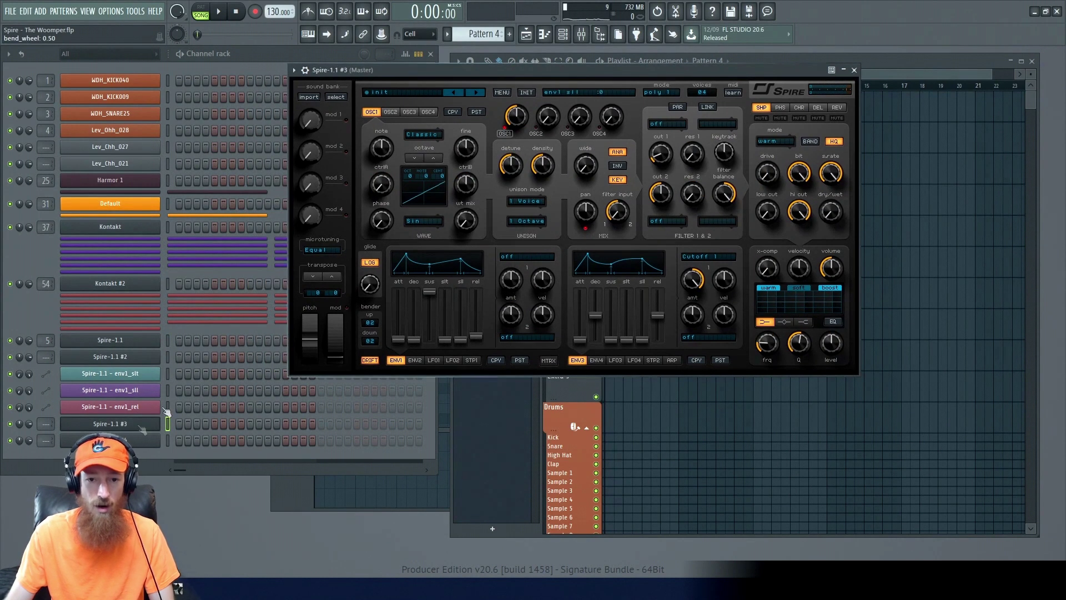
mouse_move(535, 78)
mouse_down()
mouse_move(507, 96)
mouse_move(536, 85)
mouse_up()
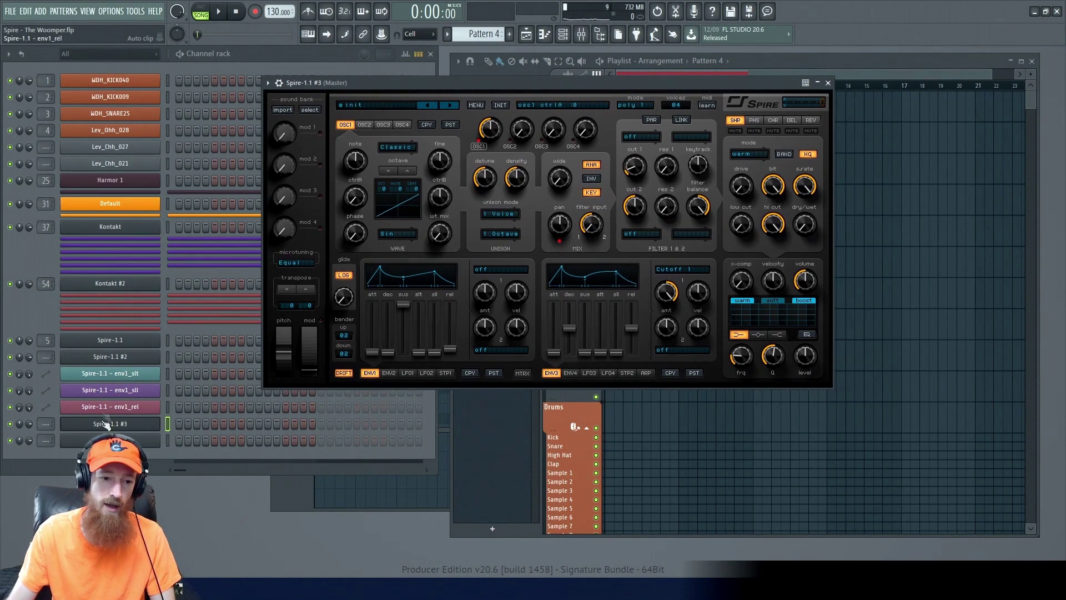
click(136, 360)
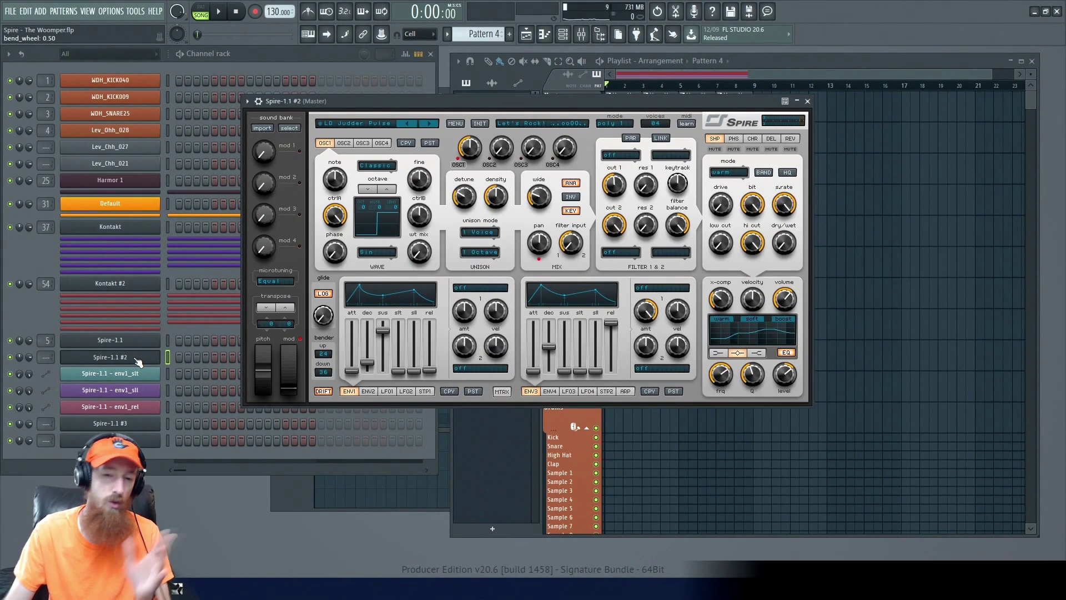
click(126, 424)
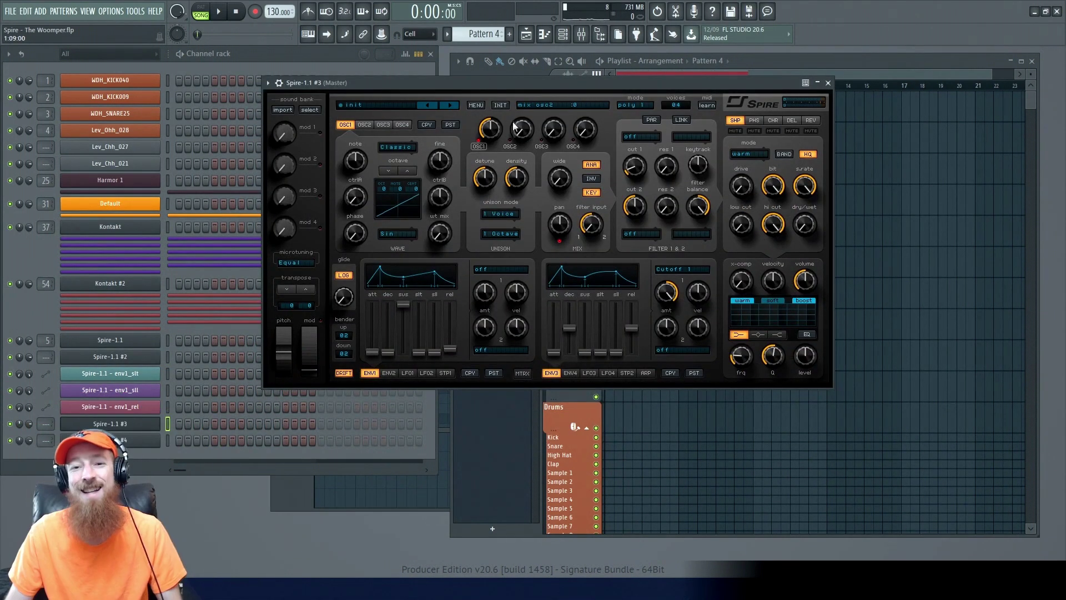
drag(532, 88, 543, 86)
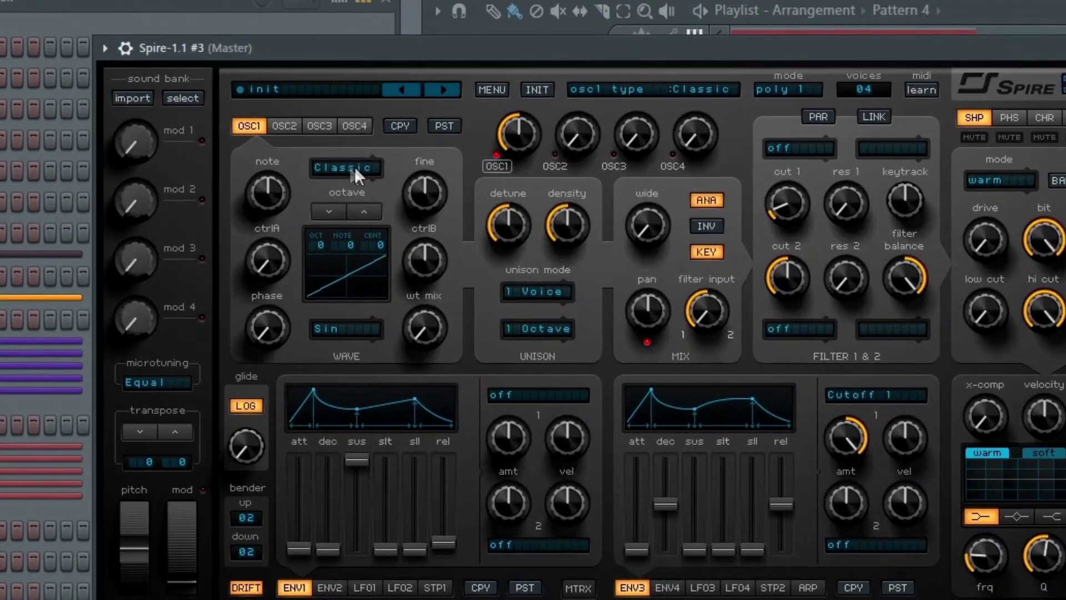
Step: Set oscillator 1 to AMSync, with ctrlA at about 550 and ctrlB at 820
click(411, 146)
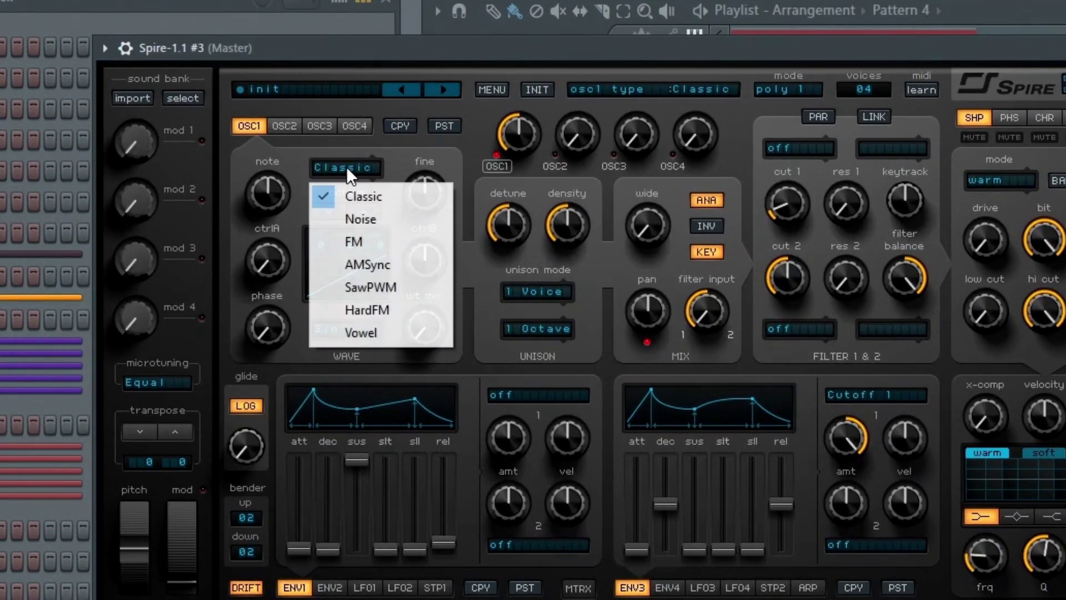
click(412, 265)
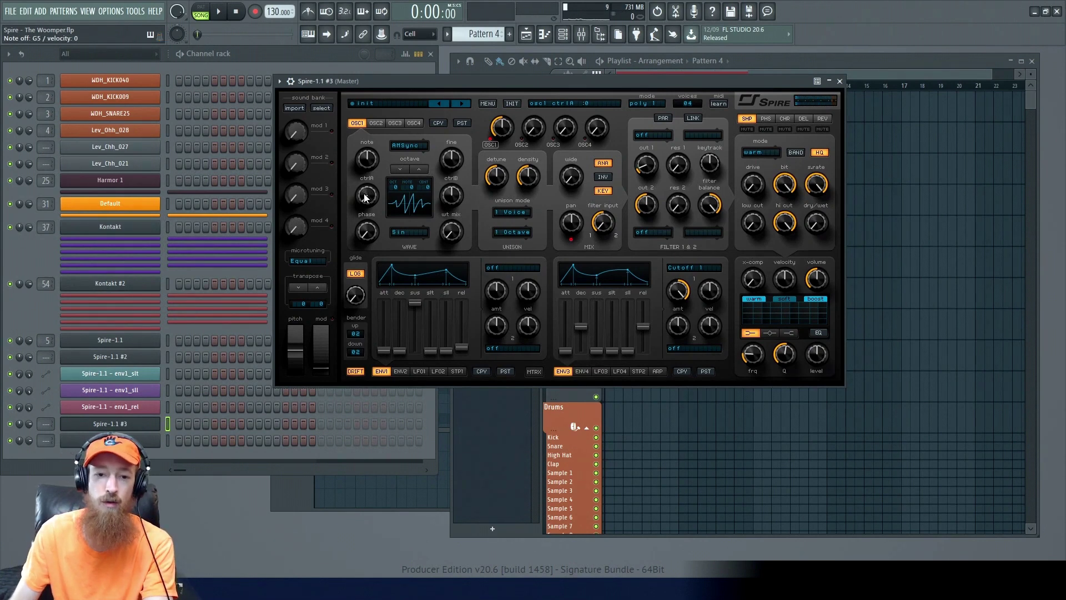
drag(369, 196, 362, 184)
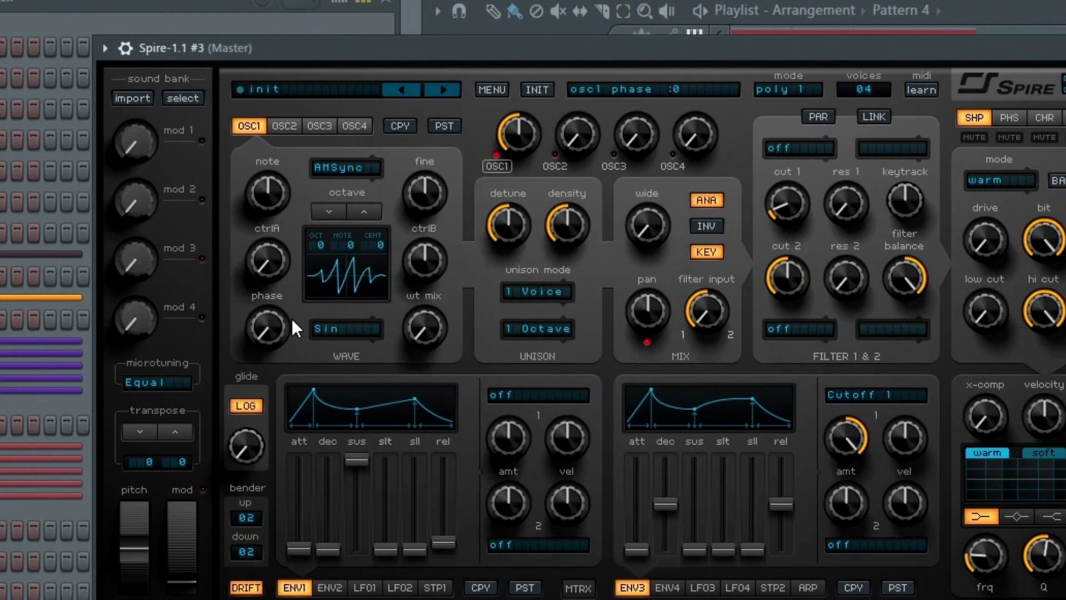
drag(278, 267, 301, 177)
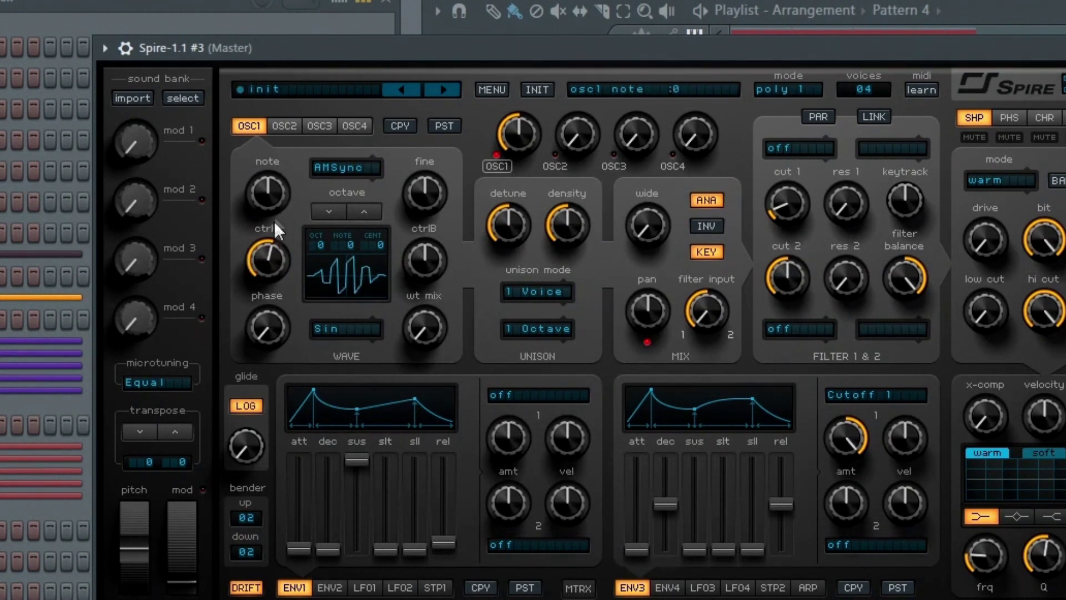
scroll(275, 242, up, 3)
mouse_move(425, 259)
mouse_down()
mouse_move(402, 310)
mouse_move(411, 175)
mouse_move(407, 304)
mouse_move(411, 275)
mouse_up()
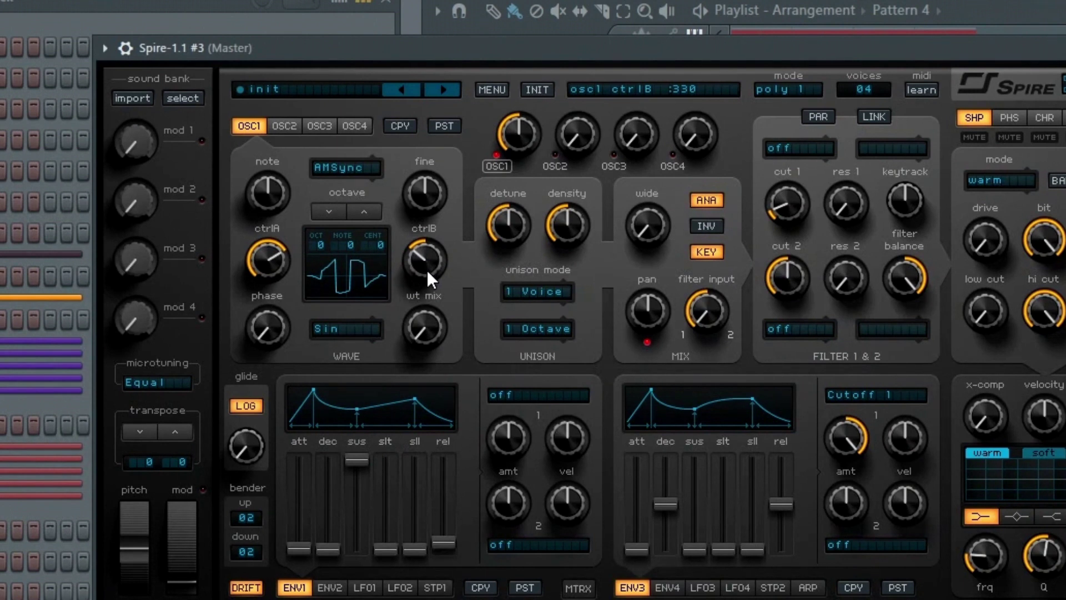
mouse_move(430, 259)
mouse_down()
mouse_move(424, 294)
mouse_move(417, 262)
mouse_move(430, 145)
mouse_move(422, 240)
mouse_up()
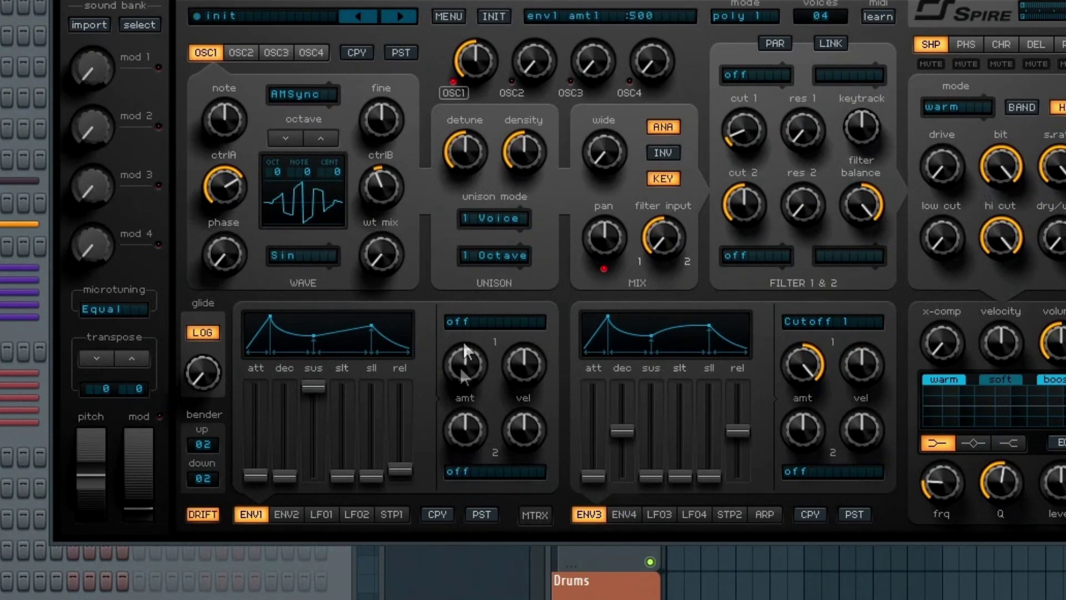
Step: Route envelope 1 to oscillator 1's CtrlB and set a modulation amount
click(456, 323)
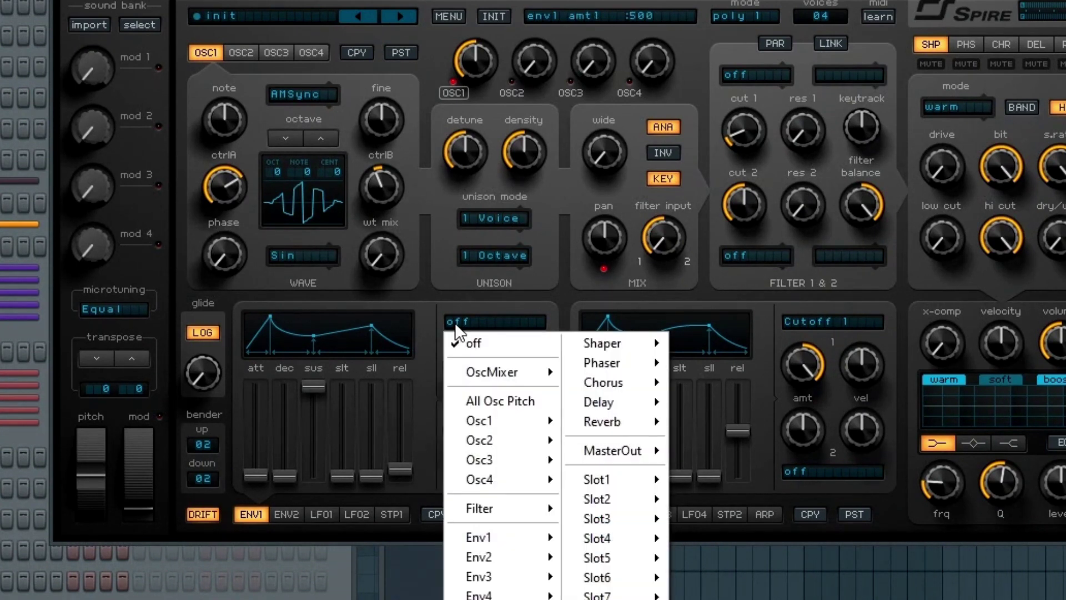
mouse_move(520, 422)
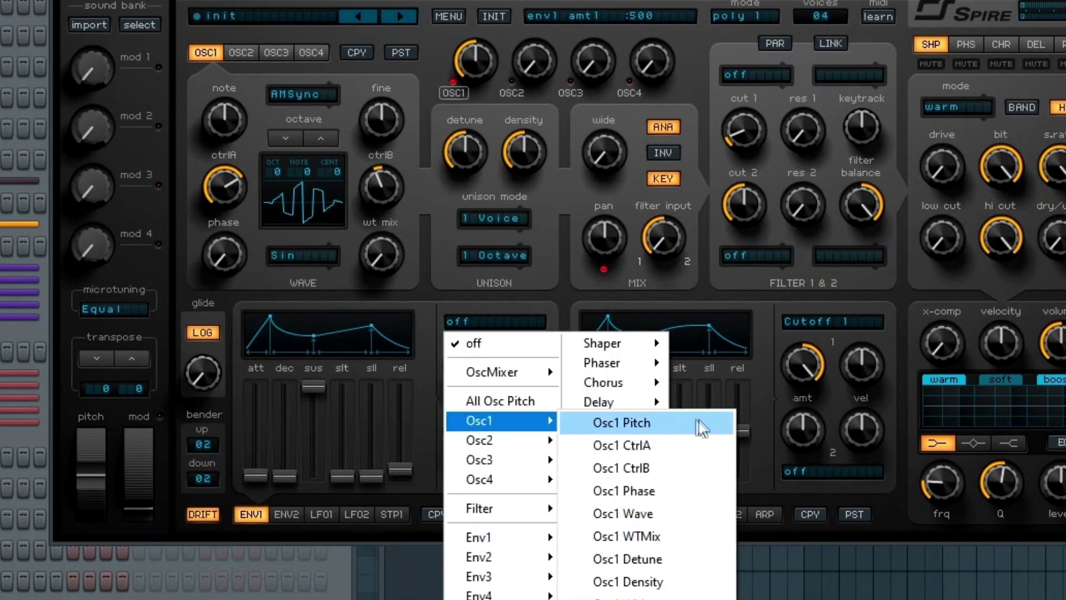
click(675, 466)
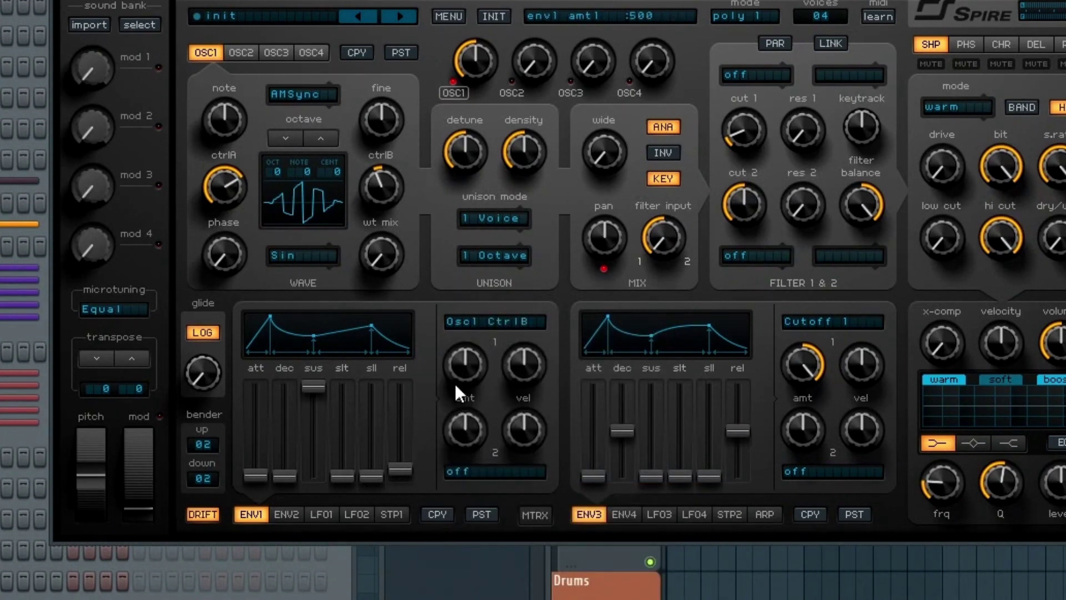
drag(455, 383, 461, 314)
Step: Retune oscillator 1's ctrlB to about 260, set ENV1 amount 1 to 675, and lengthen the attack to about 207
drag(382, 186, 373, 231)
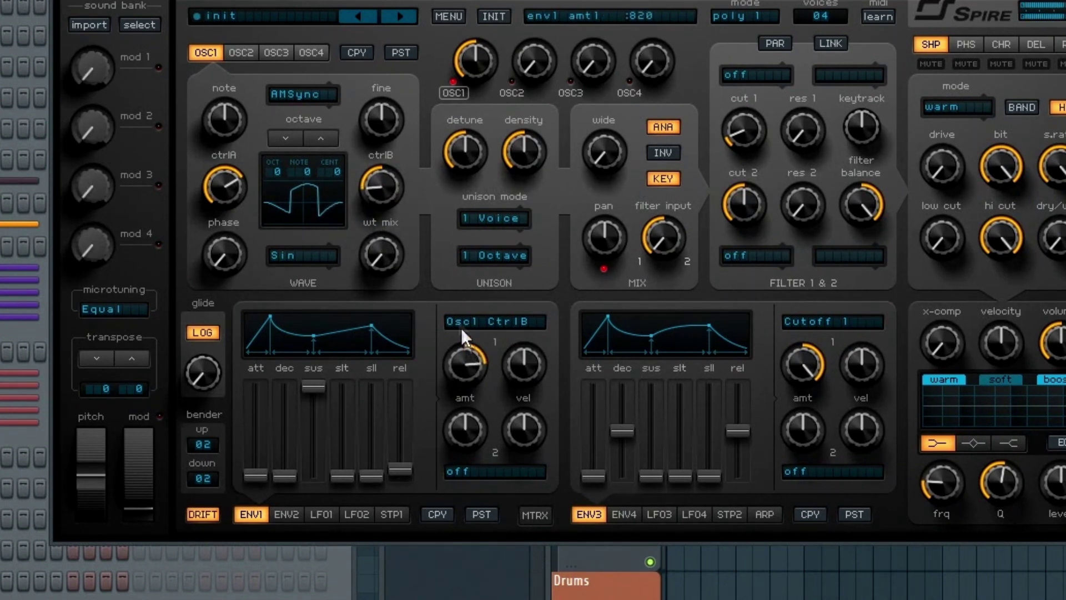
drag(382, 202, 386, 177)
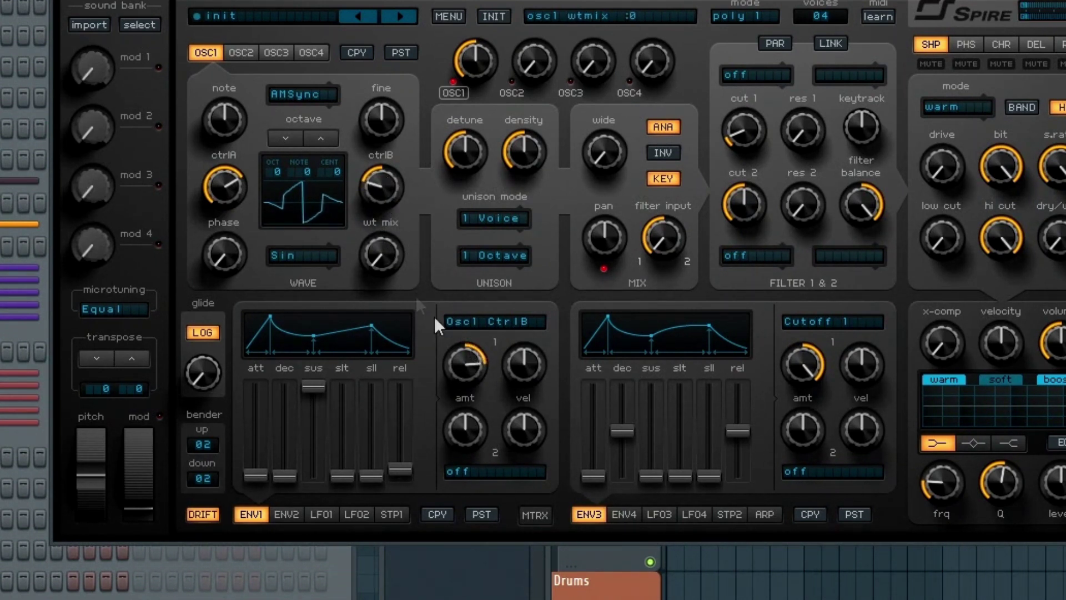
mouse_move(474, 365)
mouse_down()
mouse_move(474, 386)
mouse_move(469, 365)
mouse_up()
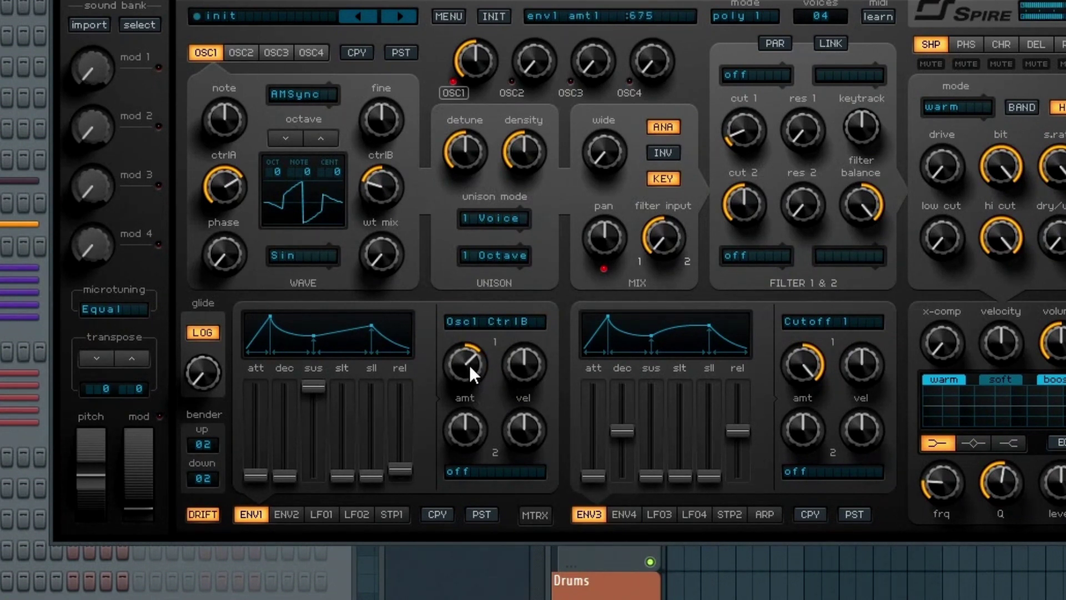
drag(385, 203, 385, 186)
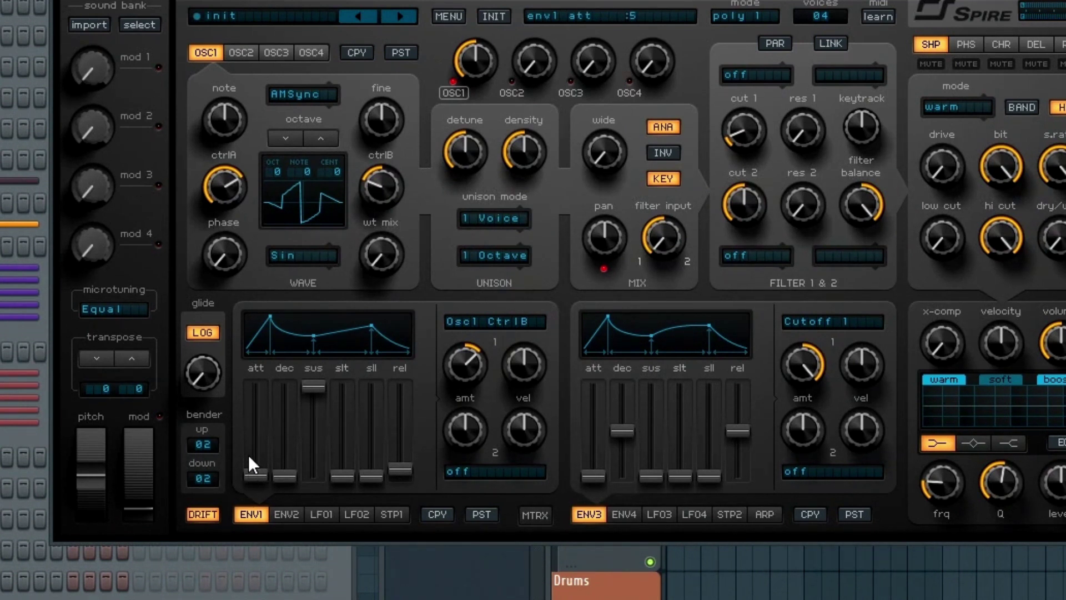
drag(256, 477, 259, 456)
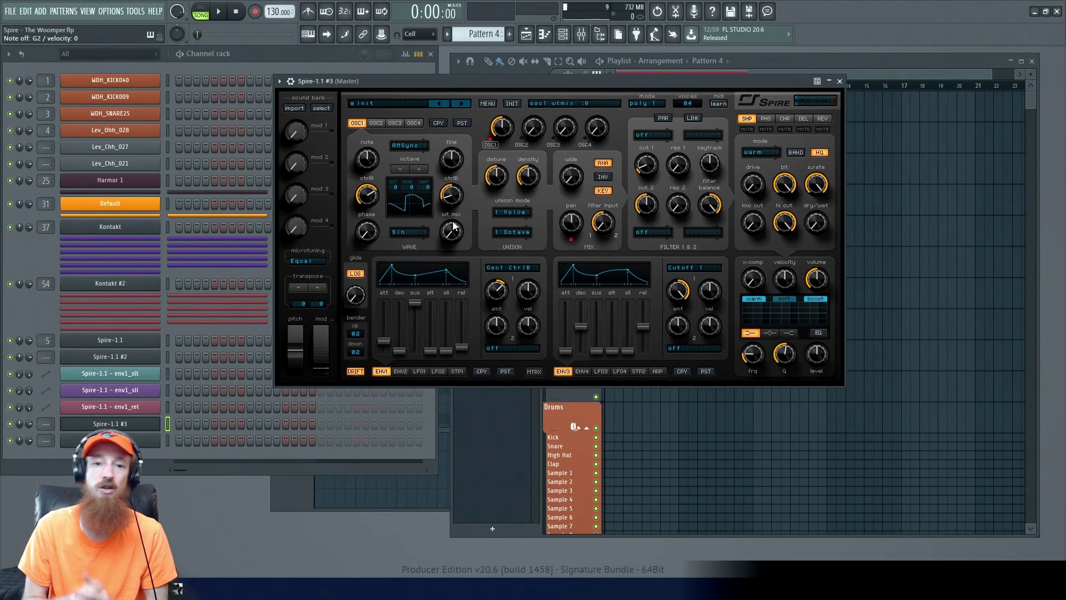
Step: Make oscillator 2 a Vowel oscillator with its level slightly raised, and turn oscillator 1's mix to zero
mouse_move(502, 130)
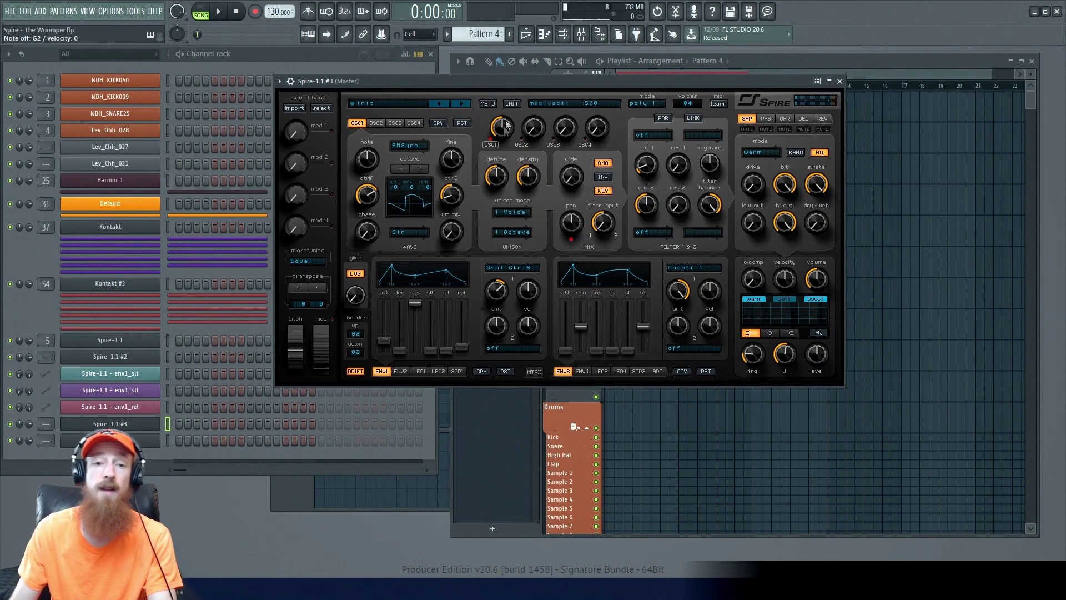
click(522, 144)
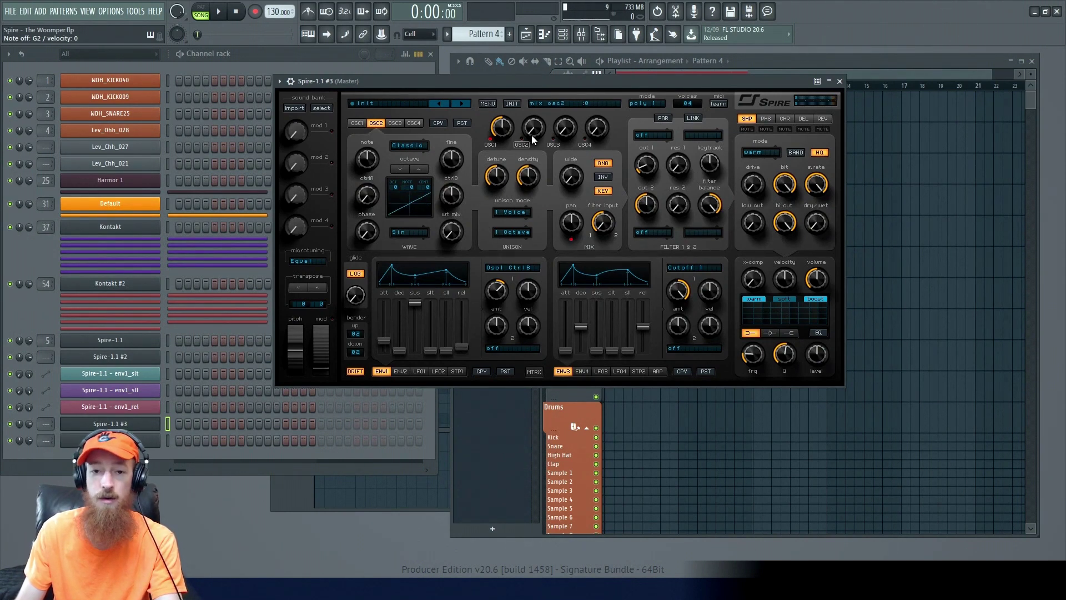
drag(533, 133, 534, 127)
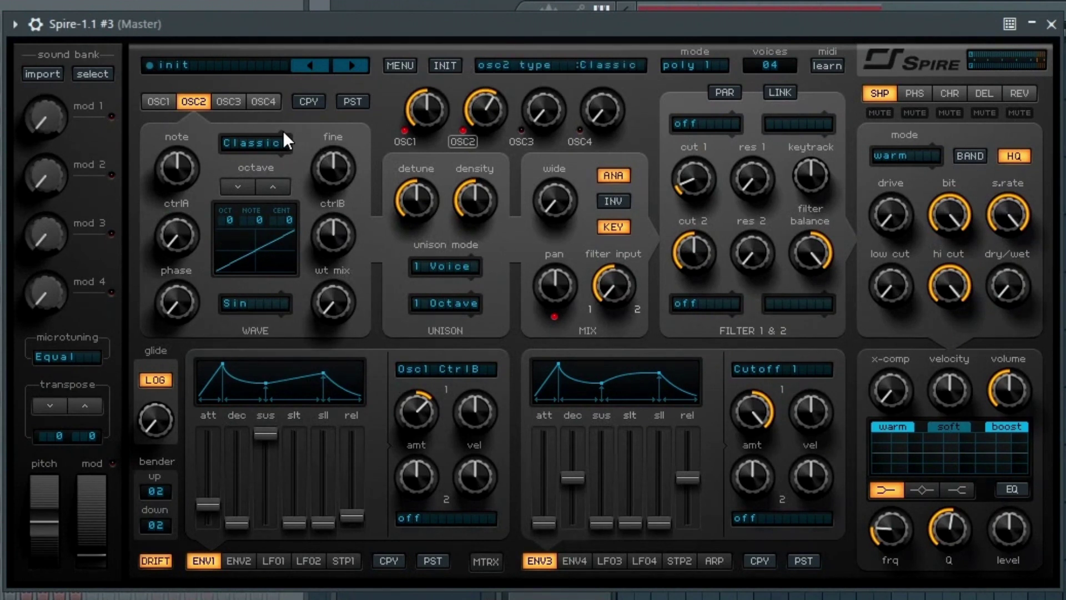
click(413, 143)
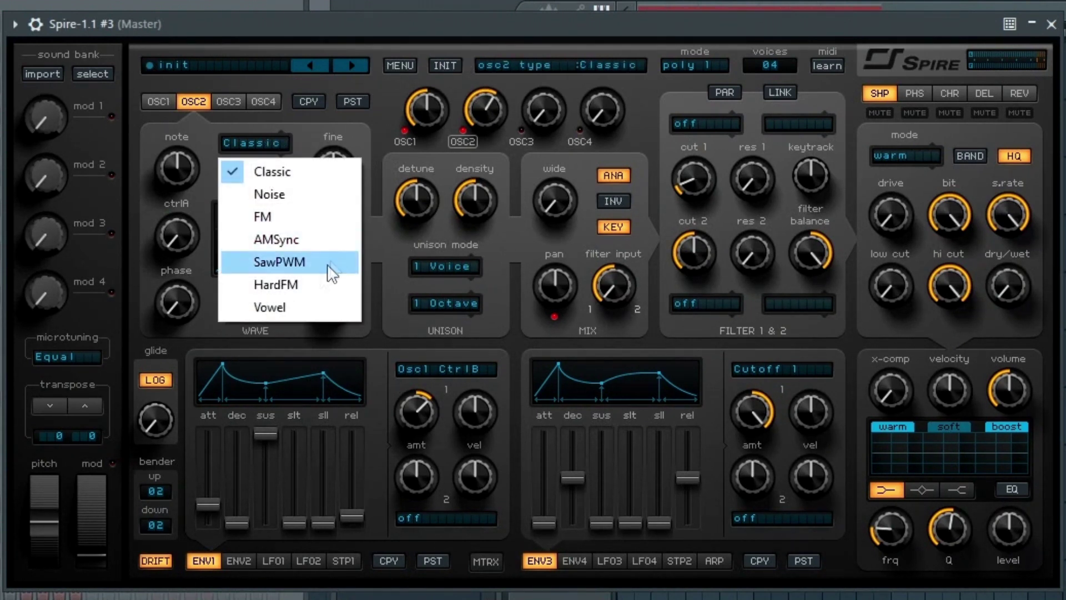
click(301, 306)
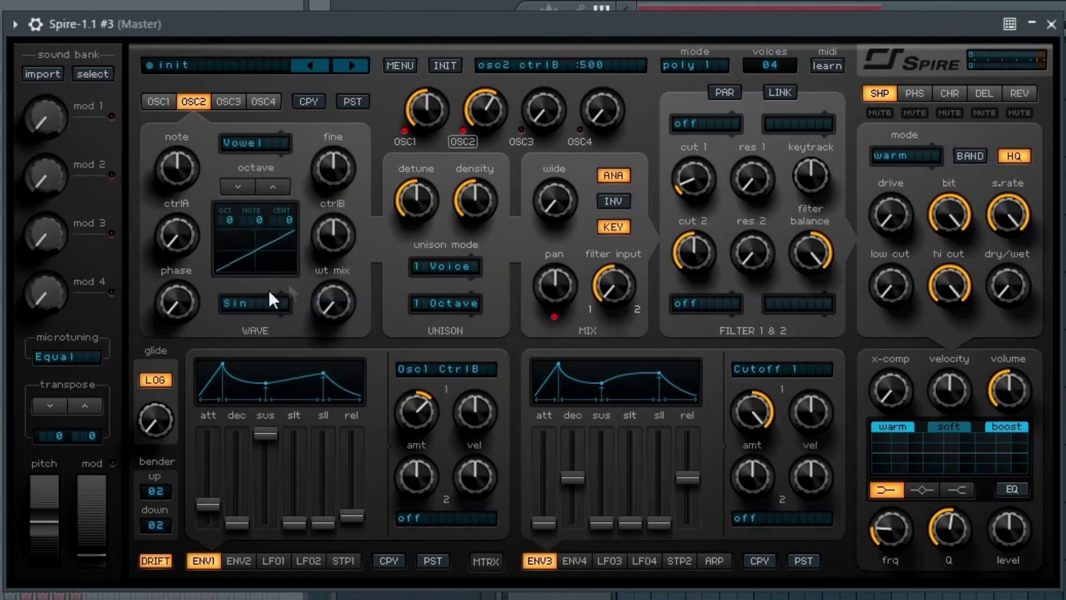
drag(414, 120, 406, 344)
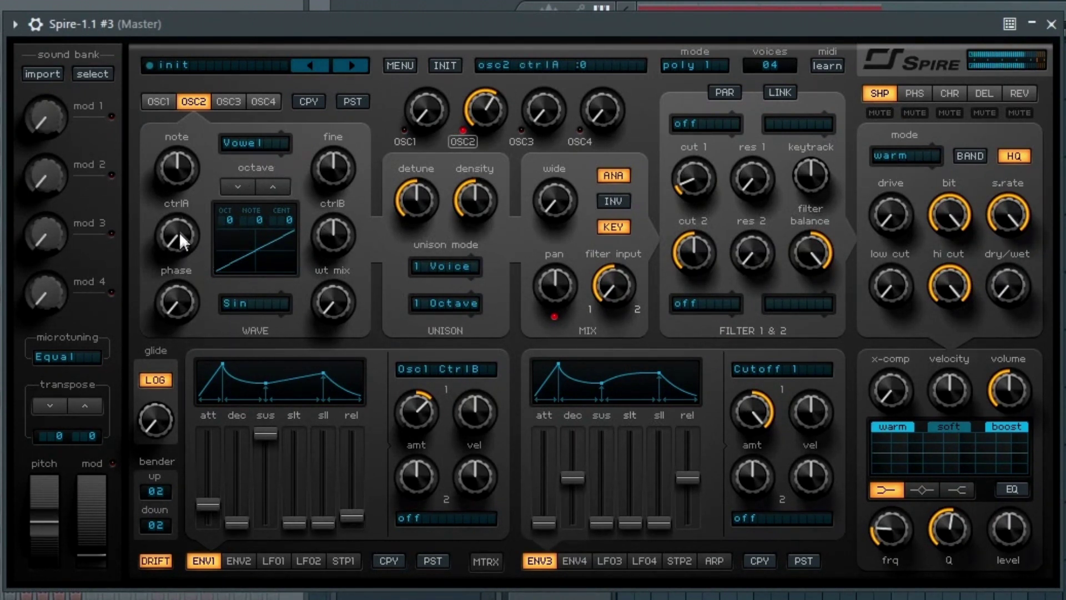
Step: Raise oscillator 2's ctrlA to around 425 and set its ctrlB low, near 85
drag(179, 232, 158, 166)
drag(341, 229, 309, 305)
drag(184, 235, 185, 168)
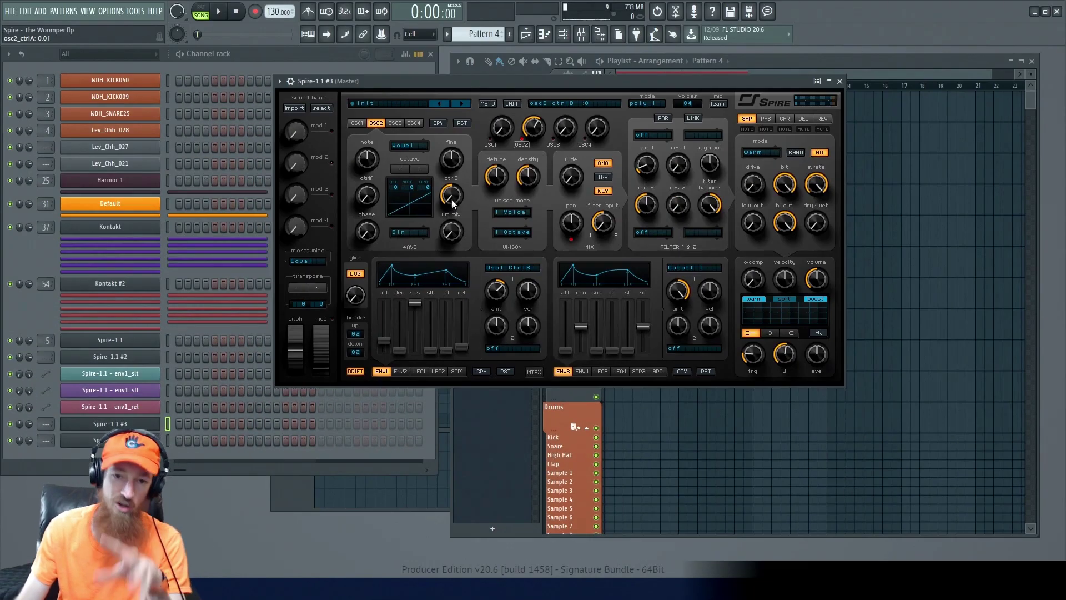
drag(453, 203, 452, 200)
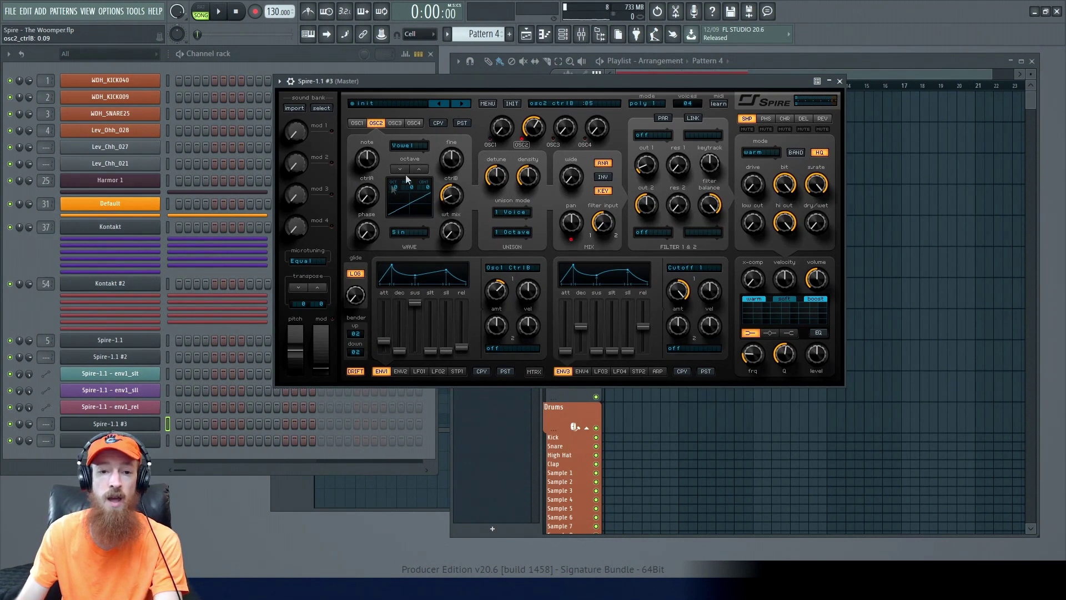
Step: Route envelope 1's second slot to Osc2 CtrlA with amount 750
click(502, 348)
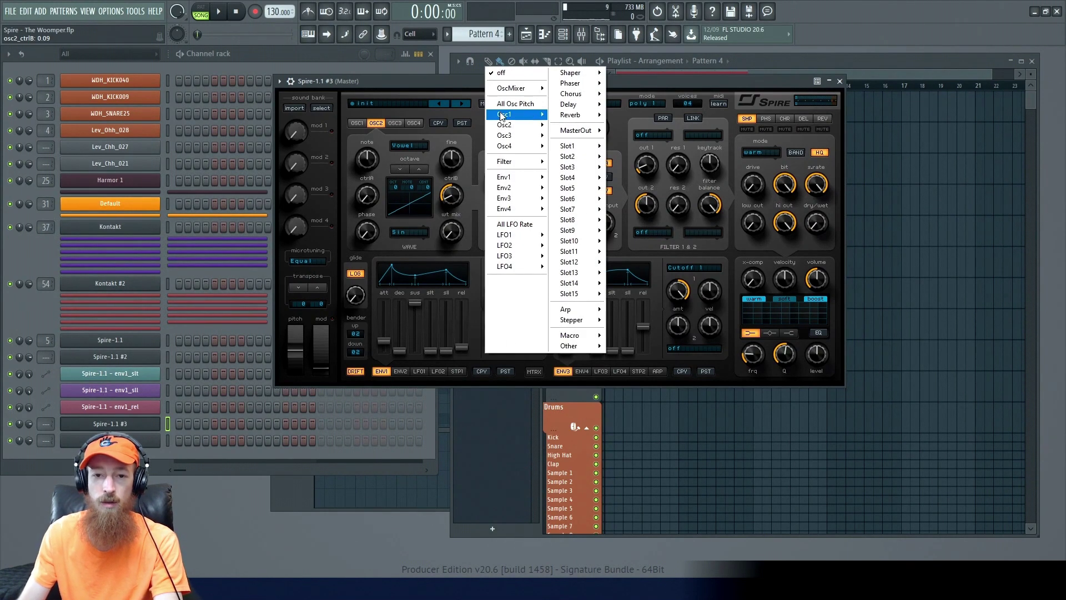
mouse_move(509, 134)
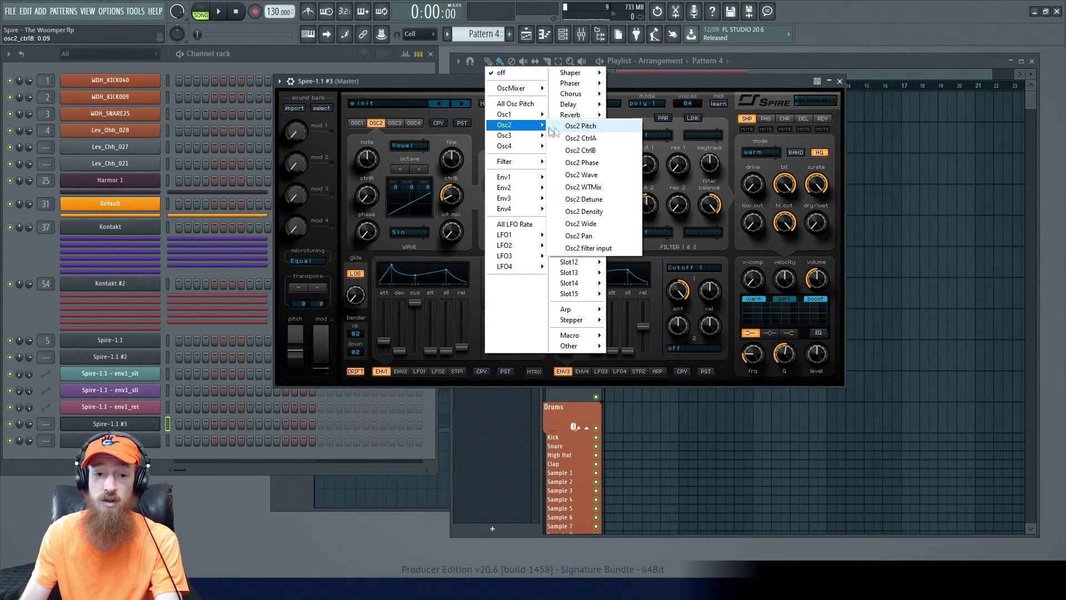
click(604, 143)
drag(498, 333, 499, 324)
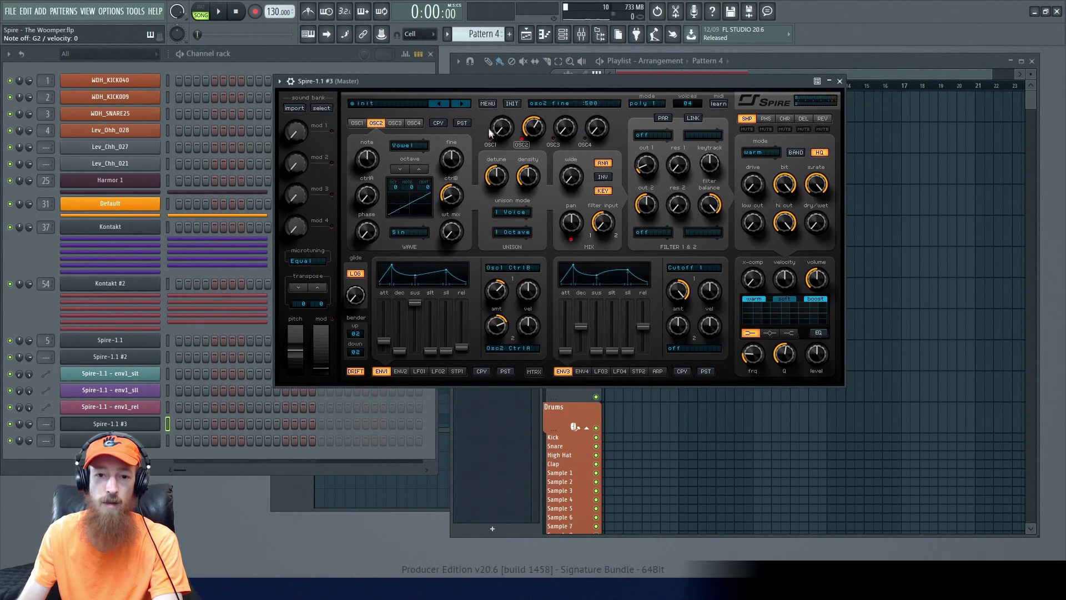
Step: Raise oscillator 1's mix to about 598 and nudge oscillator 2's ctrlA and ctrlB up
drag(488, 128, 499, 53)
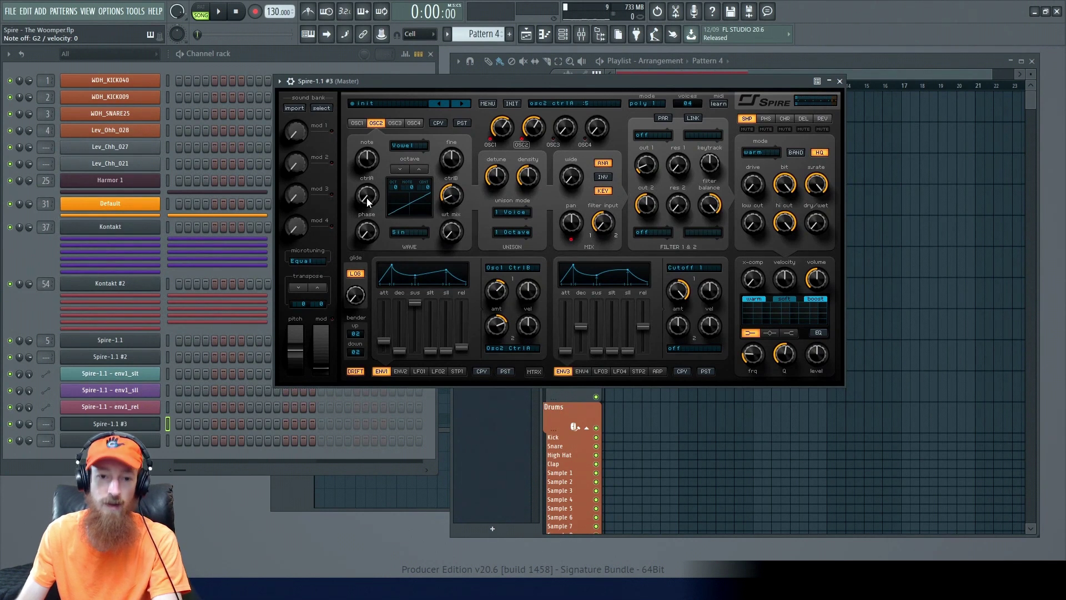
mouse_move(371, 203)
mouse_down()
mouse_move(371, 185)
mouse_move(368, 199)
mouse_up()
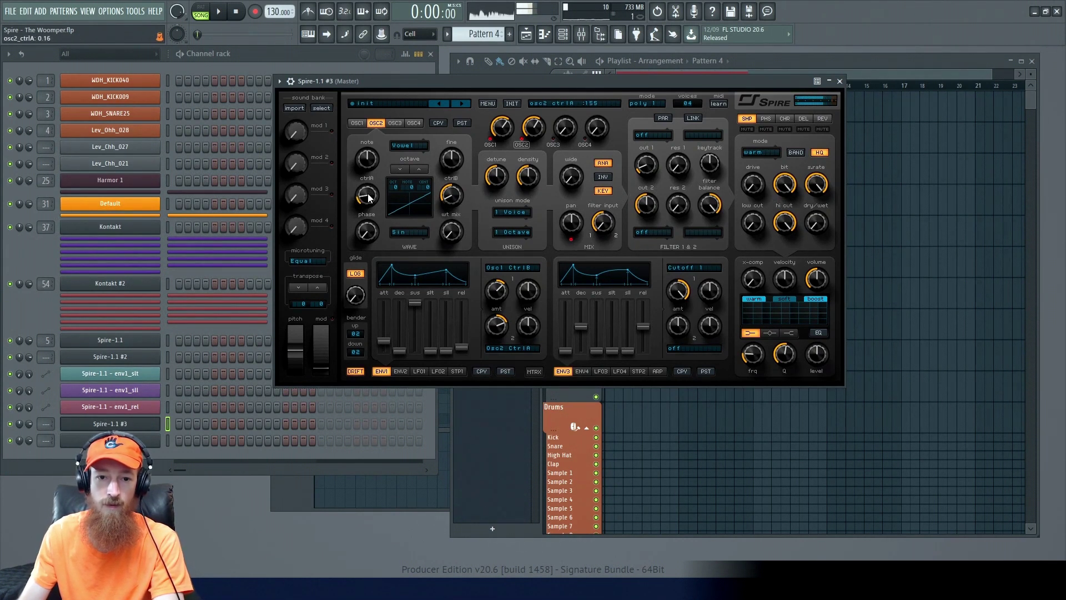
drag(450, 197, 448, 199)
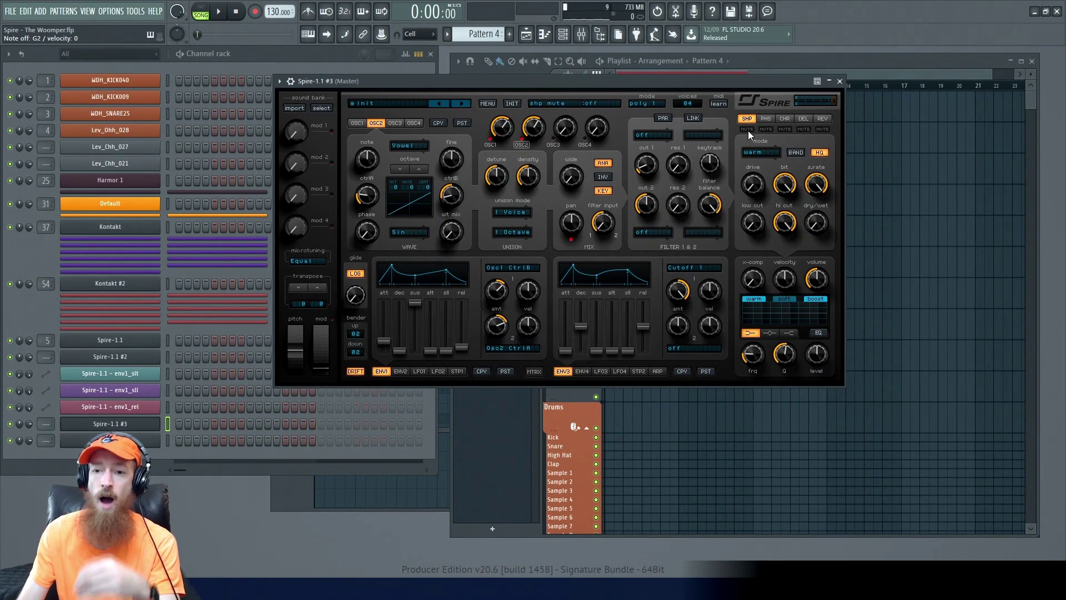
Step: Set the shaper to tube3 mode with drive around 380 and a higher dry/wet mix
click(768, 157)
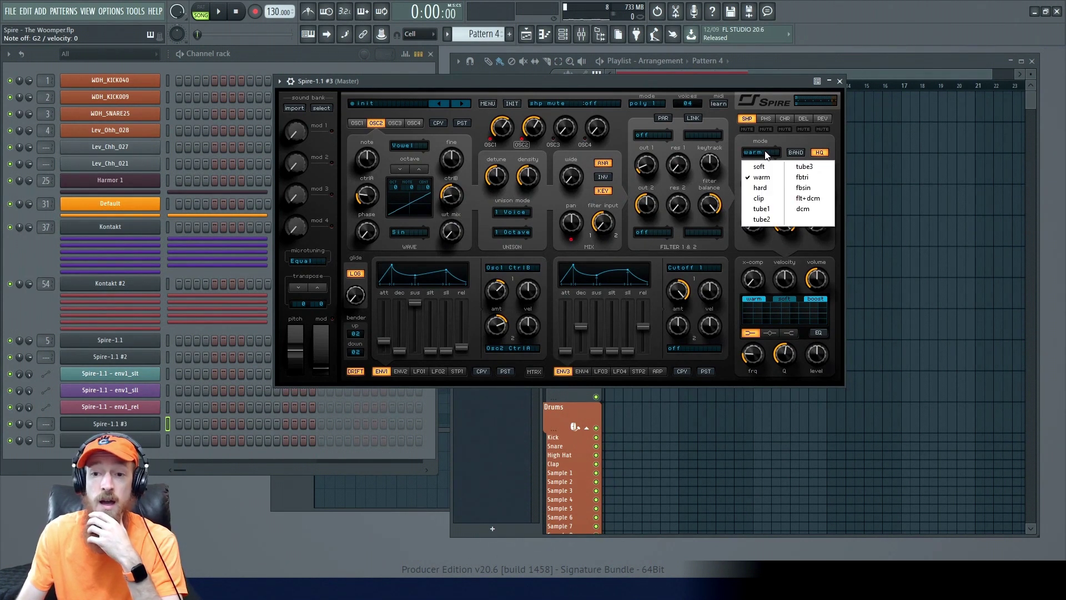
click(813, 167)
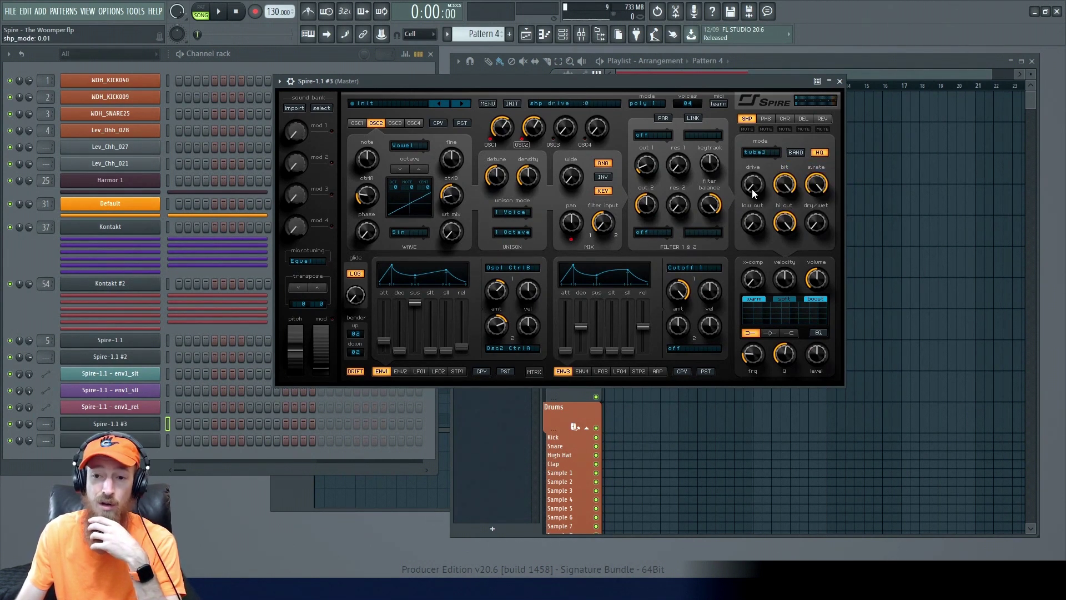
drag(753, 192, 750, 161)
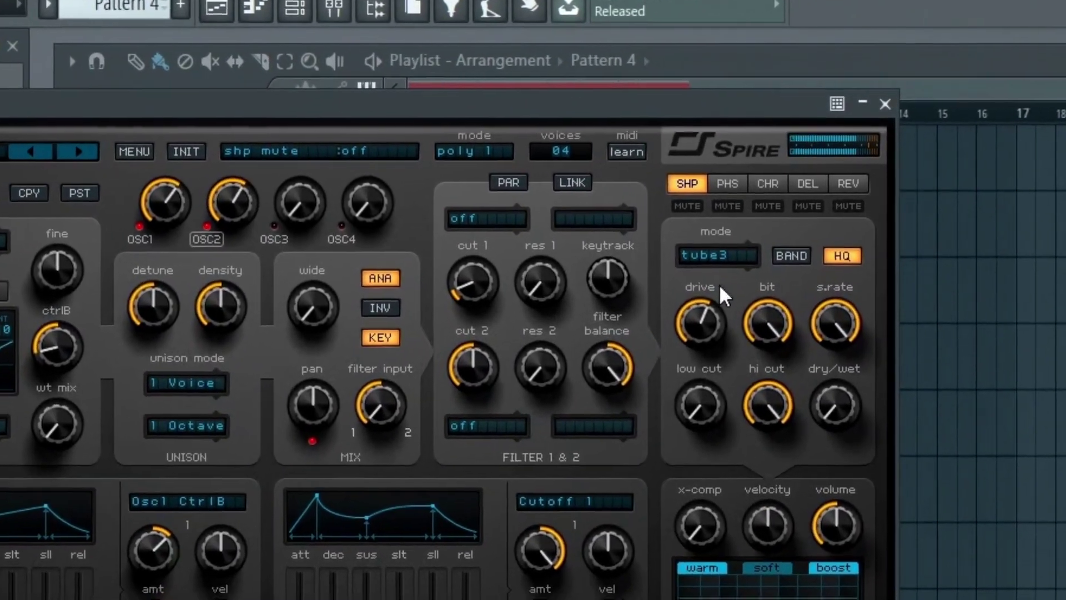
drag(722, 290, 723, 279)
drag(657, 323, 653, 376)
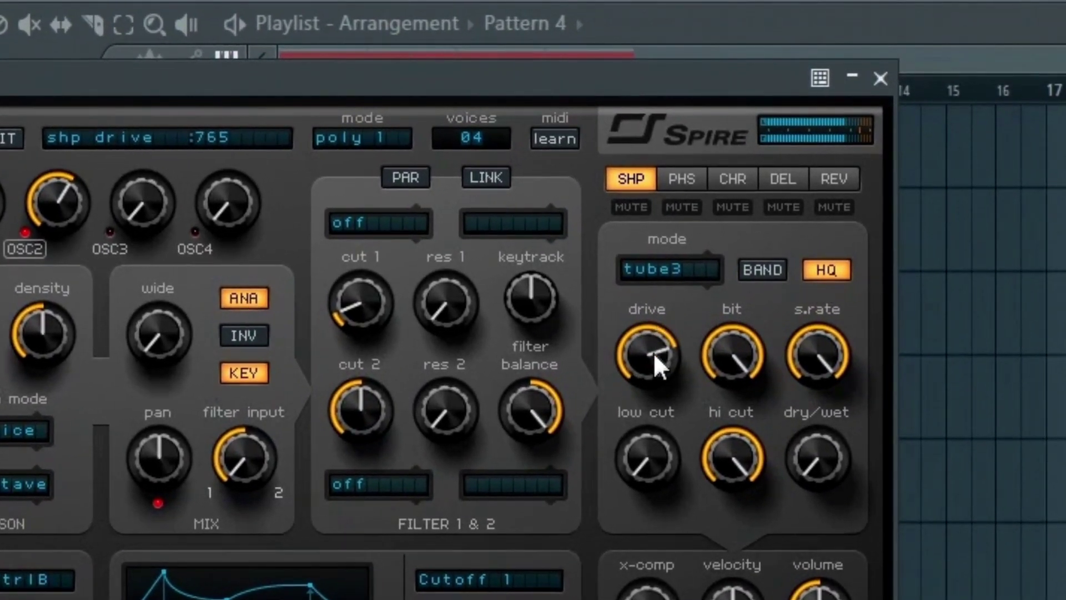
drag(650, 334, 650, 578)
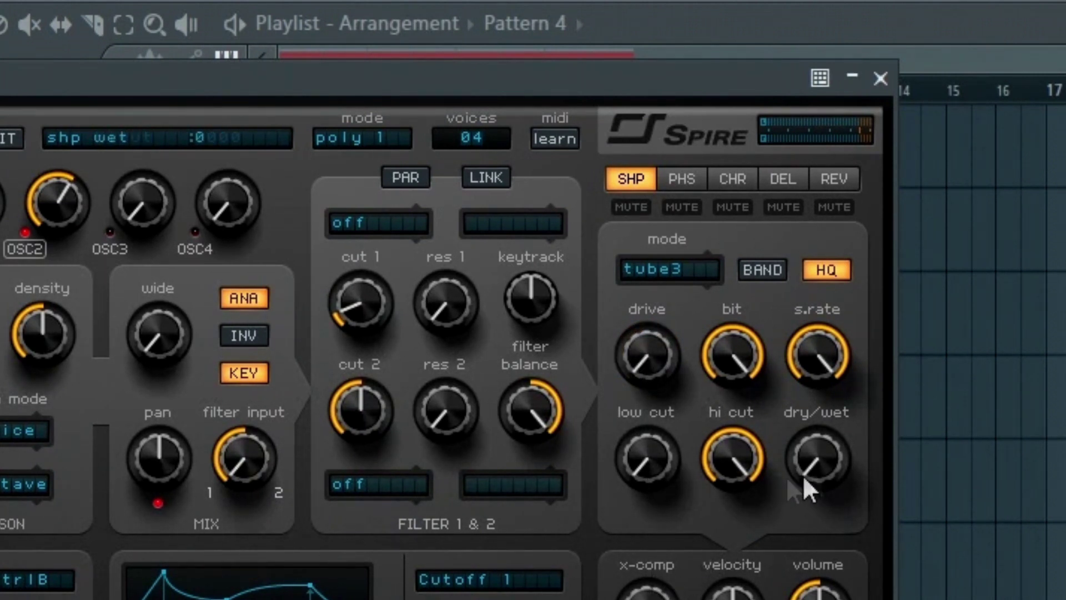
drag(815, 464, 813, 274)
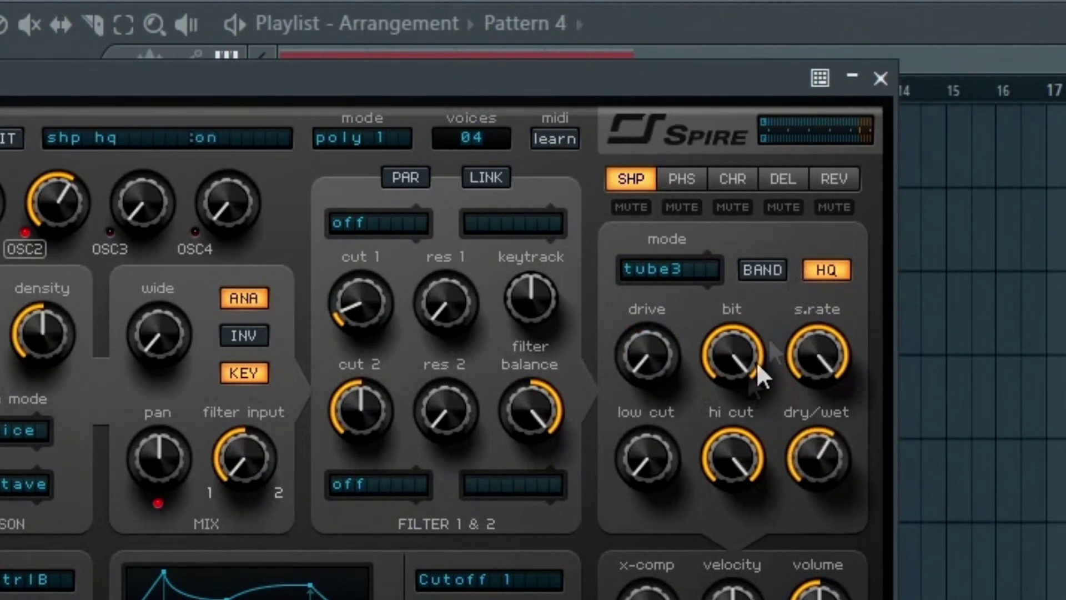
mouse_move(648, 361)
mouse_down()
mouse_move(653, 287)
mouse_move(645, 346)
mouse_up()
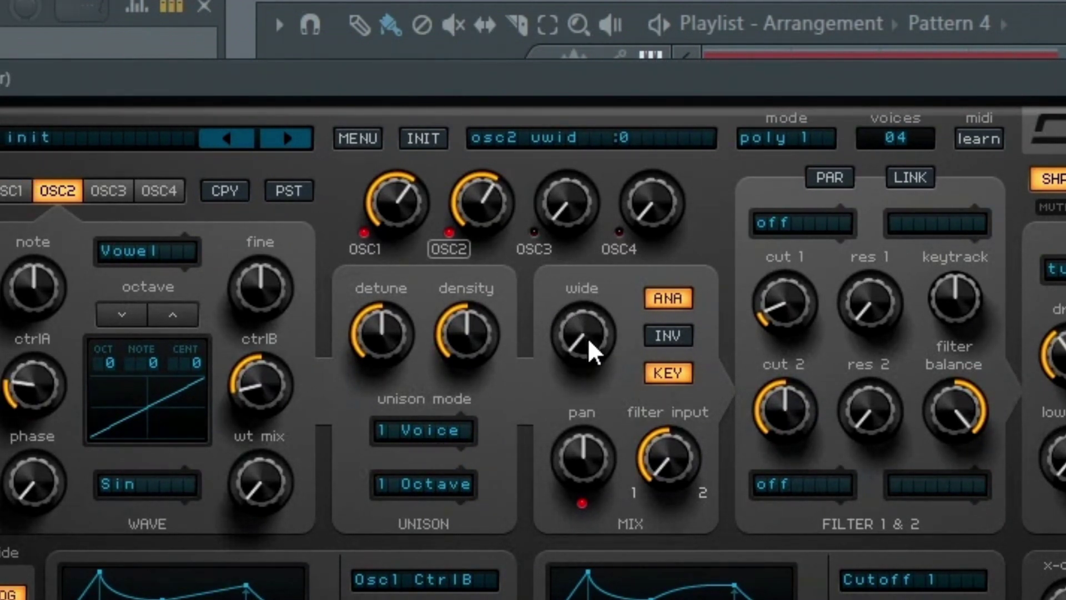
Step: Turn oscillator 2's unison width knob up to 495
mouse_move(588, 338)
mouse_down()
mouse_move(583, 233)
mouse_move(579, 333)
mouse_up()
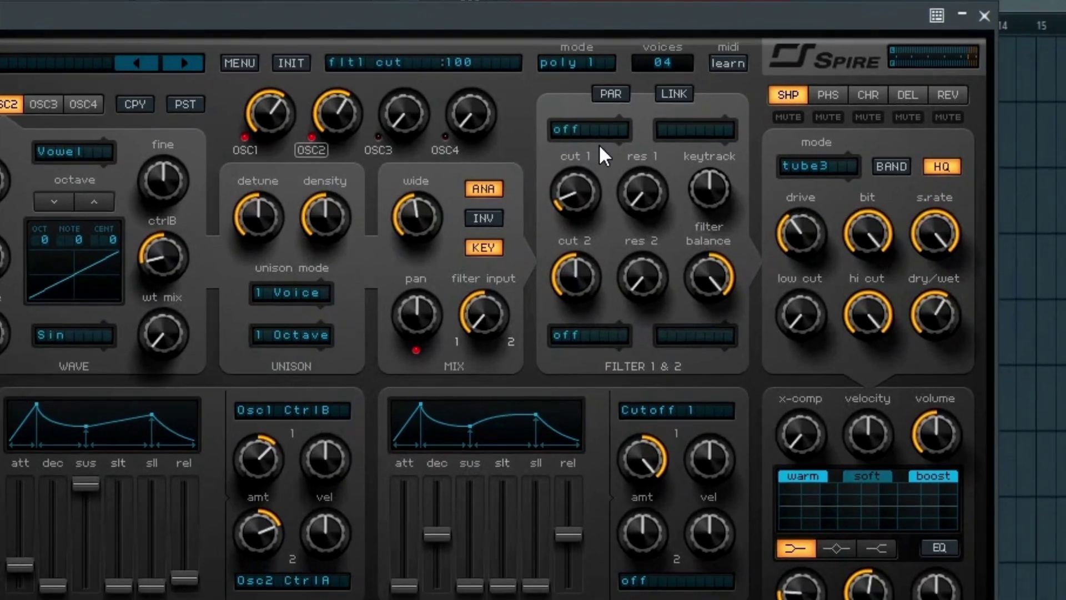
Step: Switch Filter 1 to the Perfecto type and open up its cutoff
click(604, 123)
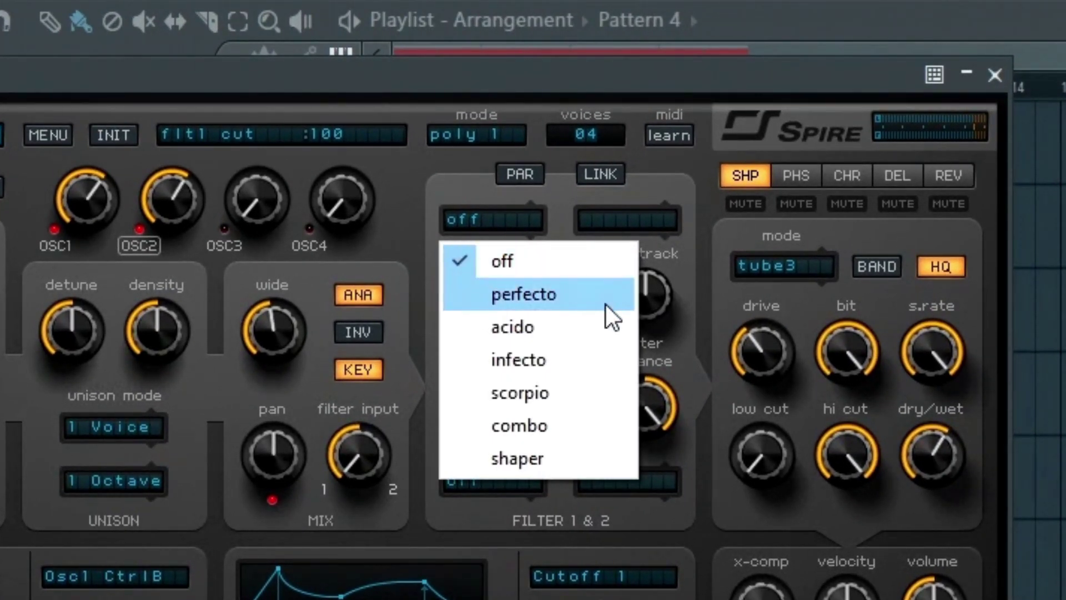
click(571, 294)
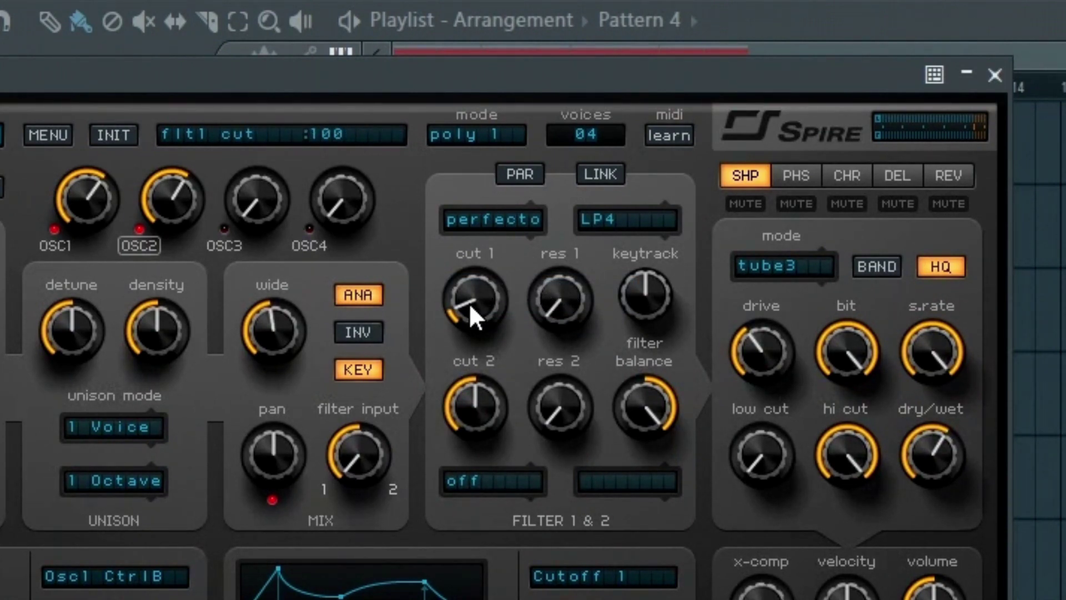
mouse_move(469, 302)
mouse_down()
mouse_move(489, 115)
mouse_move(472, 289)
mouse_up()
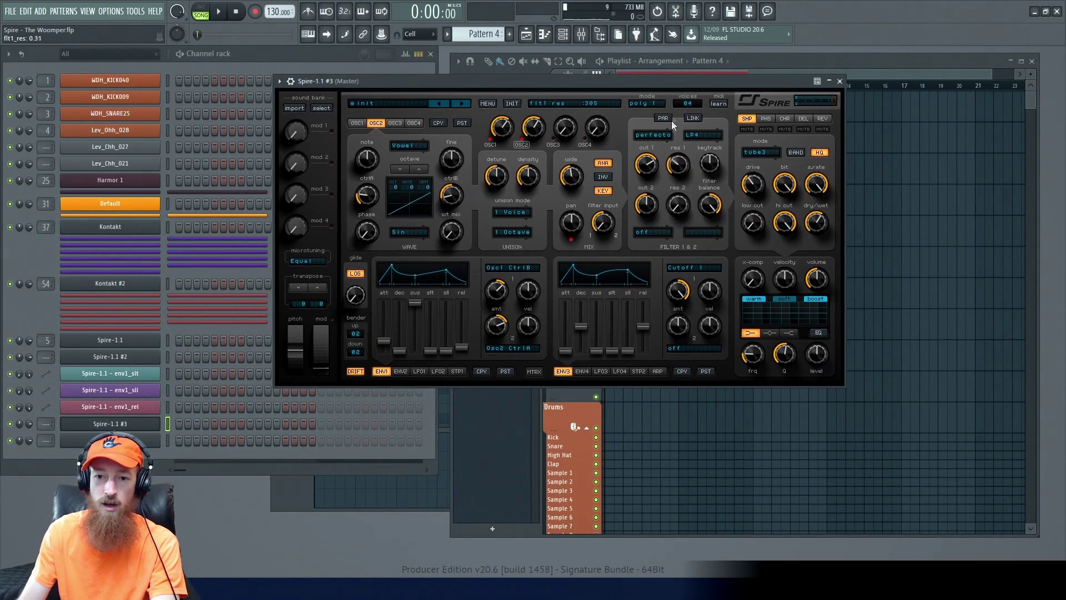
Step: Raise Filter 1 resonance, then try the cutoff at 905 and settle it around 680
drag(671, 121, 671, 92)
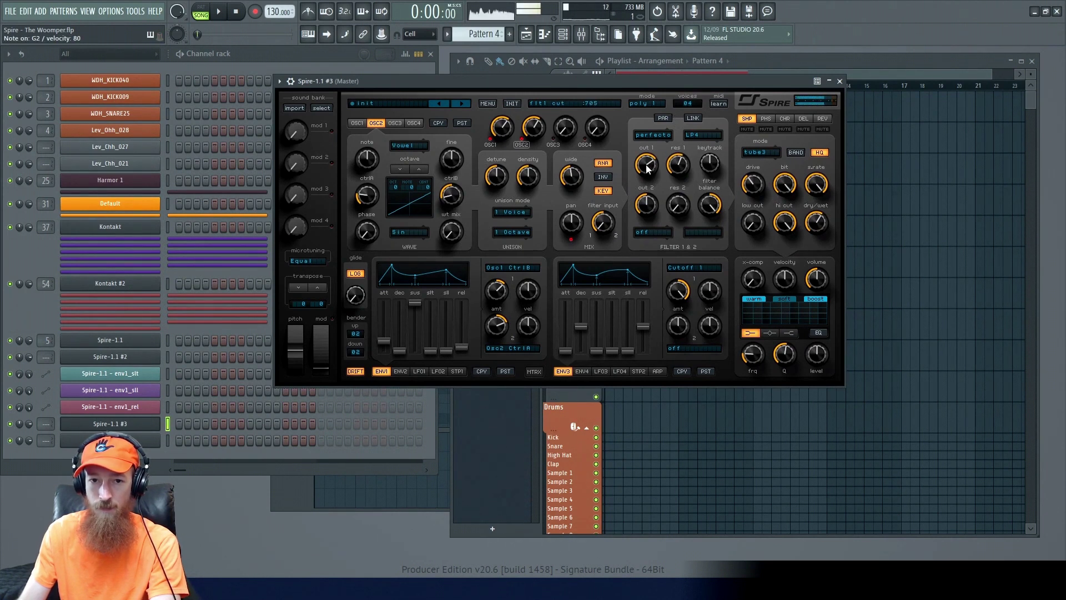
drag(647, 169, 651, 170)
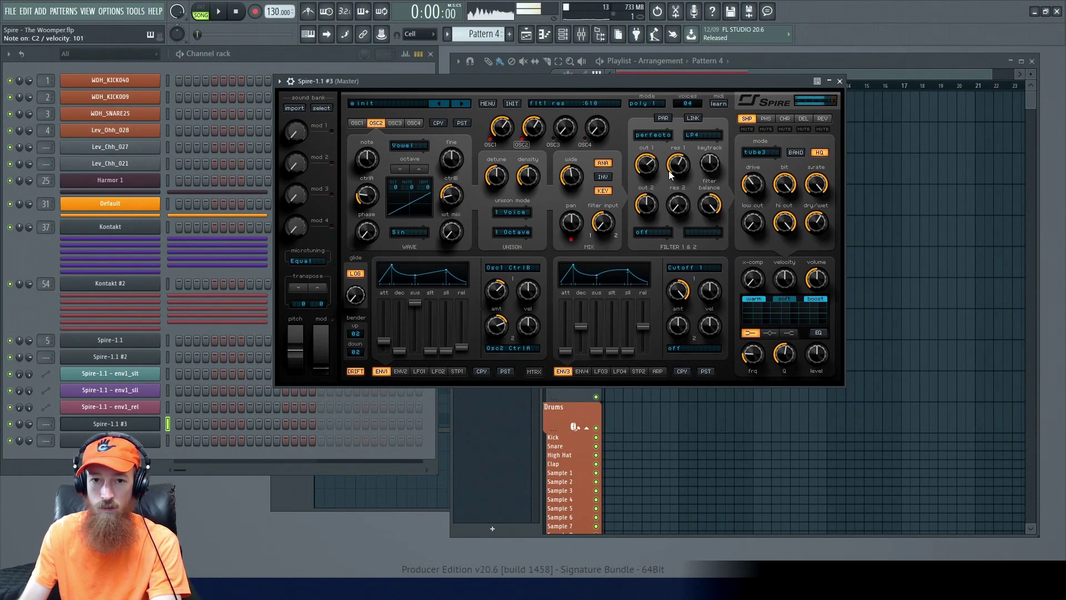
drag(649, 169, 647, 204)
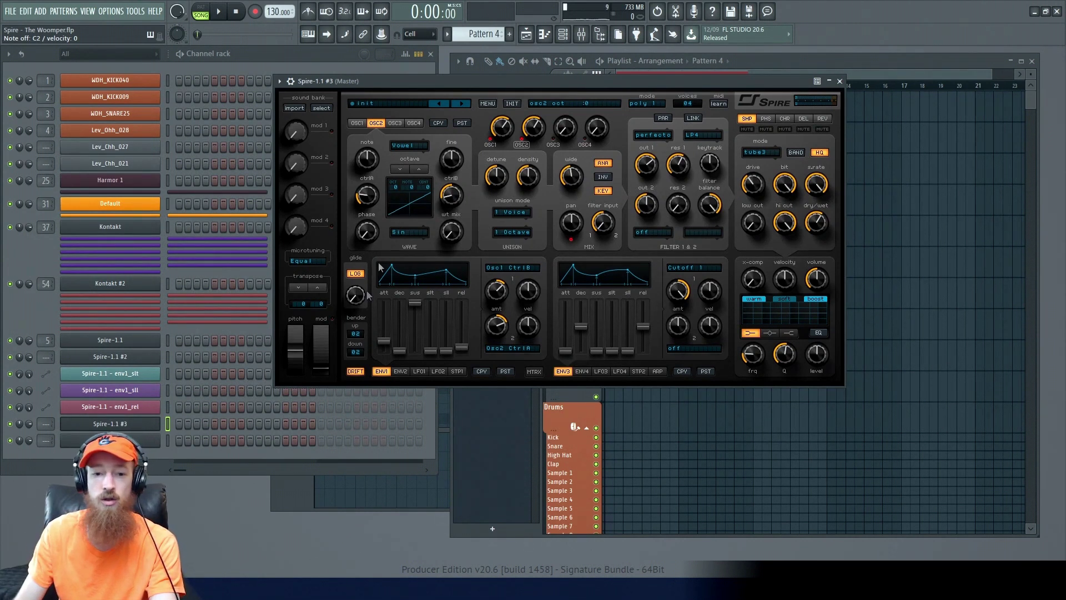
Step: Drop ENV1 sustain to zero and nudge its decay up to 34
drag(418, 302, 420, 385)
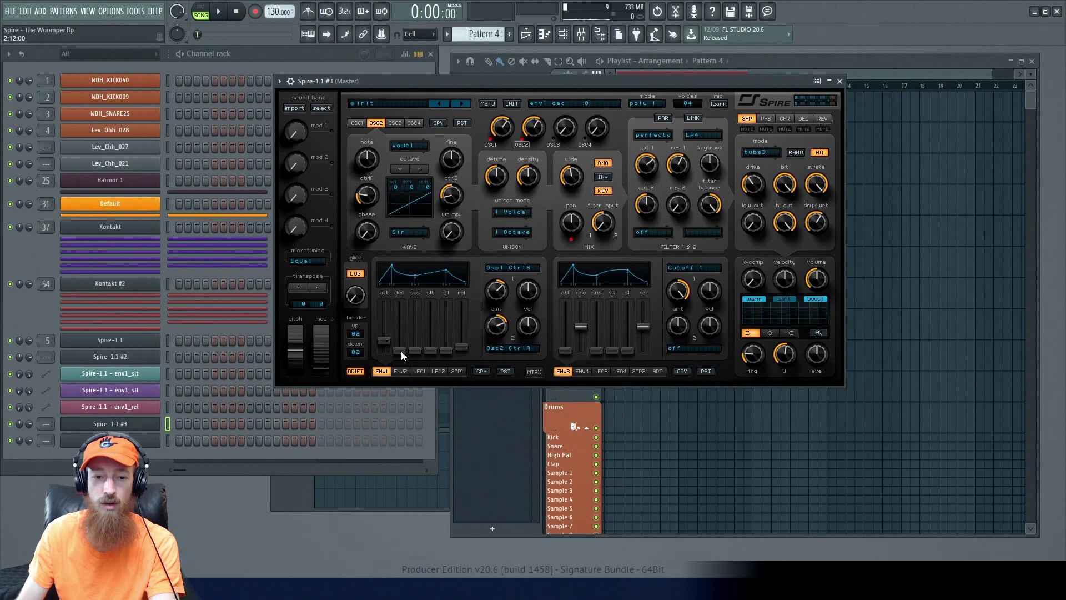
drag(401, 351, 401, 349)
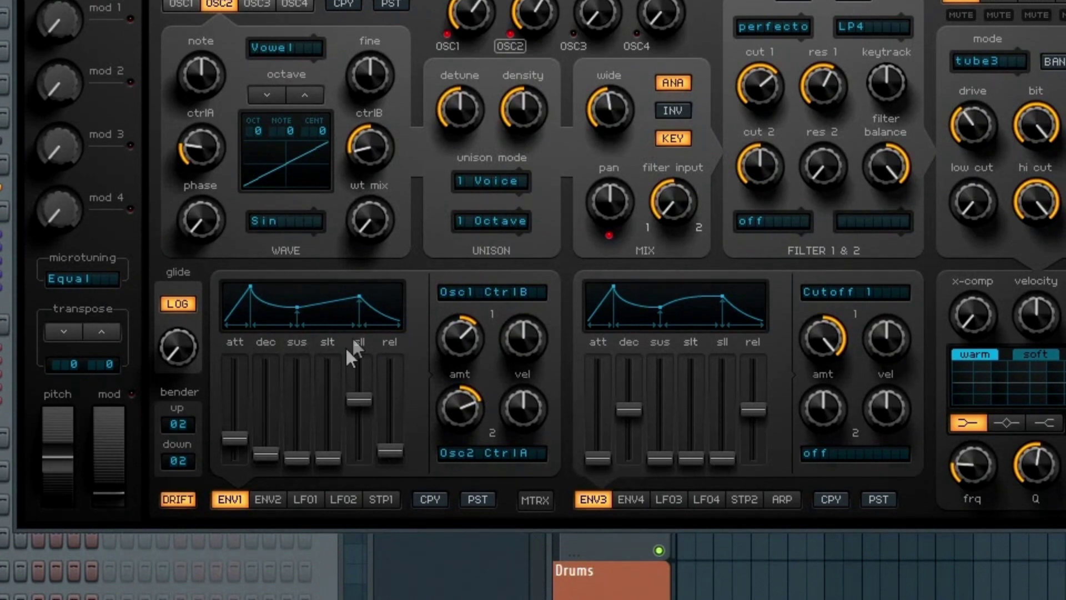
Step: Reset ENV1 slope time and pull its slope level down to zero
double_click(338, 385)
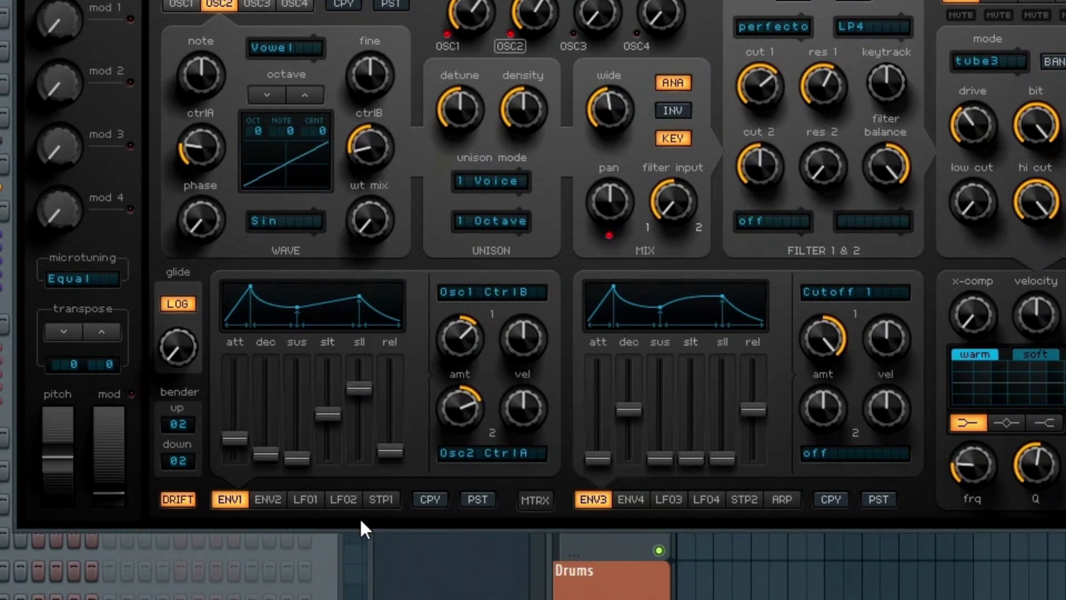
drag(365, 394, 357, 445)
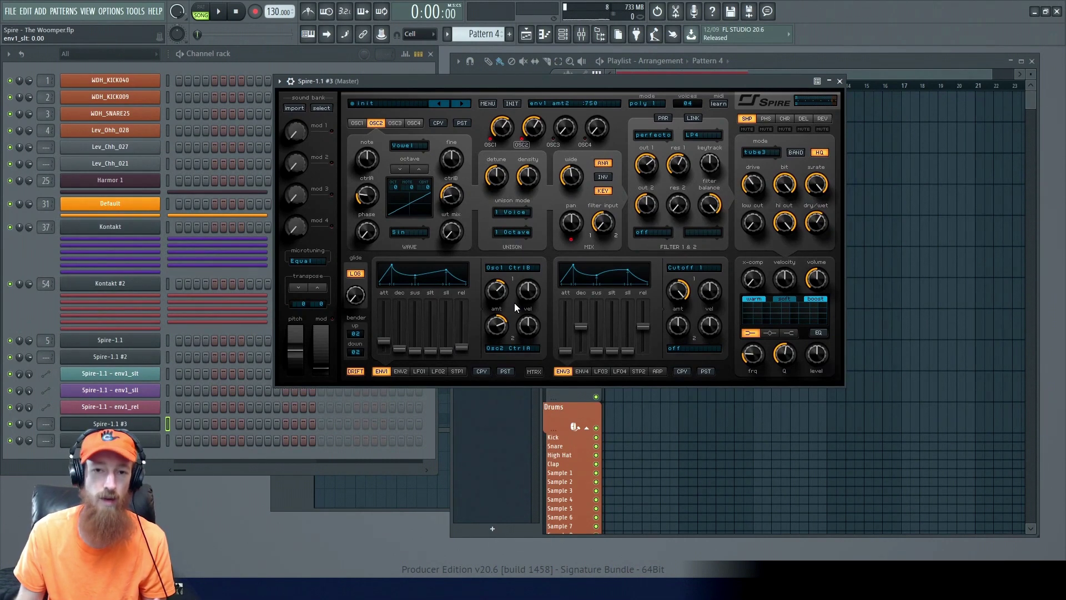
Step: Copy the Spire-1.1 channel's notes from the Woop Woop pattern
click(864, 75)
click(622, 103)
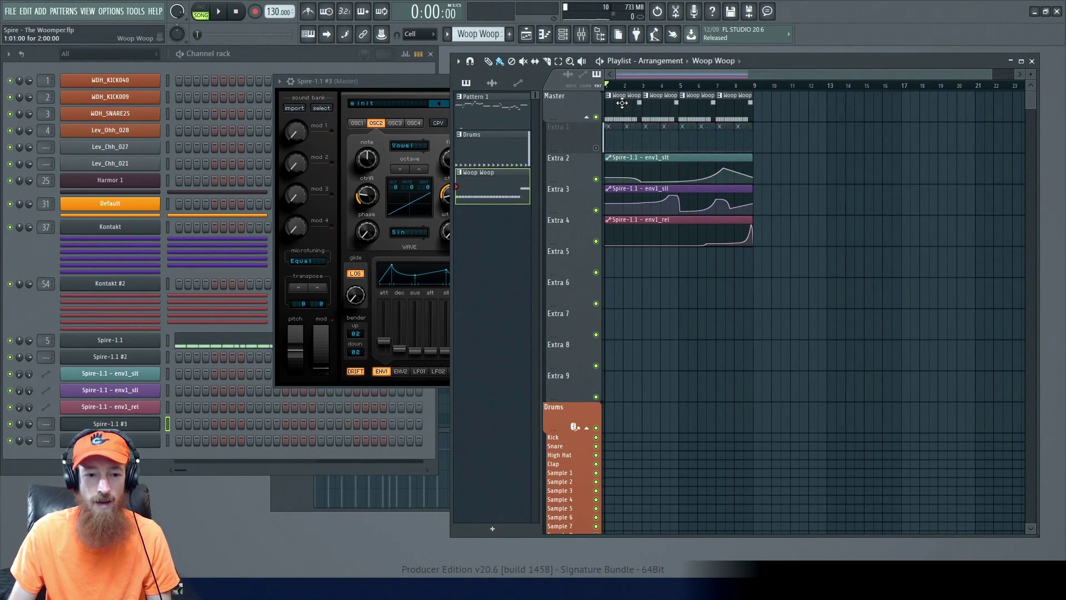
right_click(160, 336)
click(289, 351)
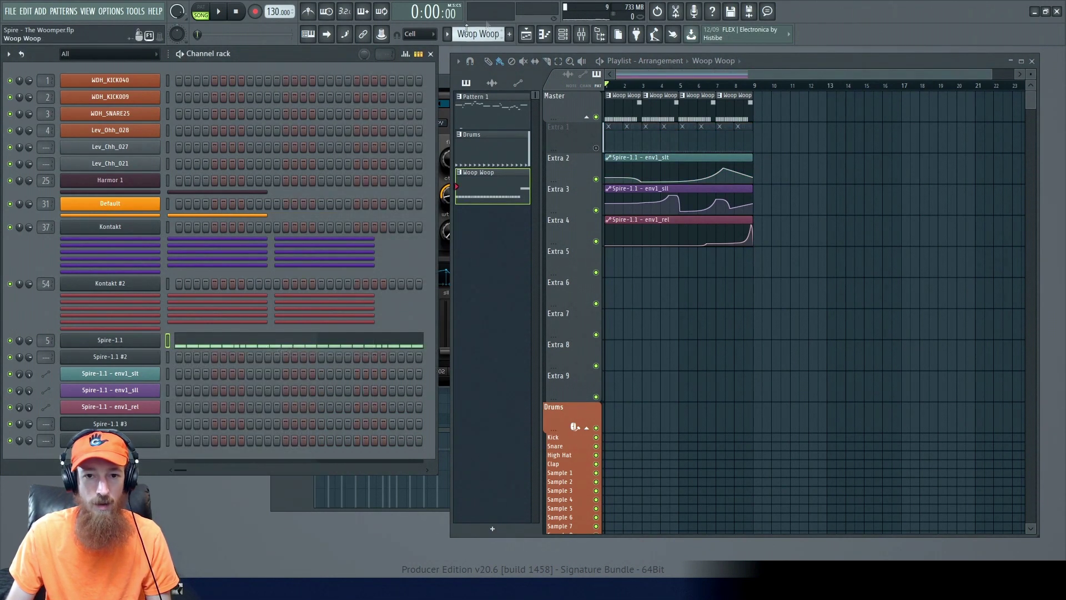
Step: Paste the notes into Spire-1.1 #3 in a new Pattern 4 and open its piano roll
click(510, 34)
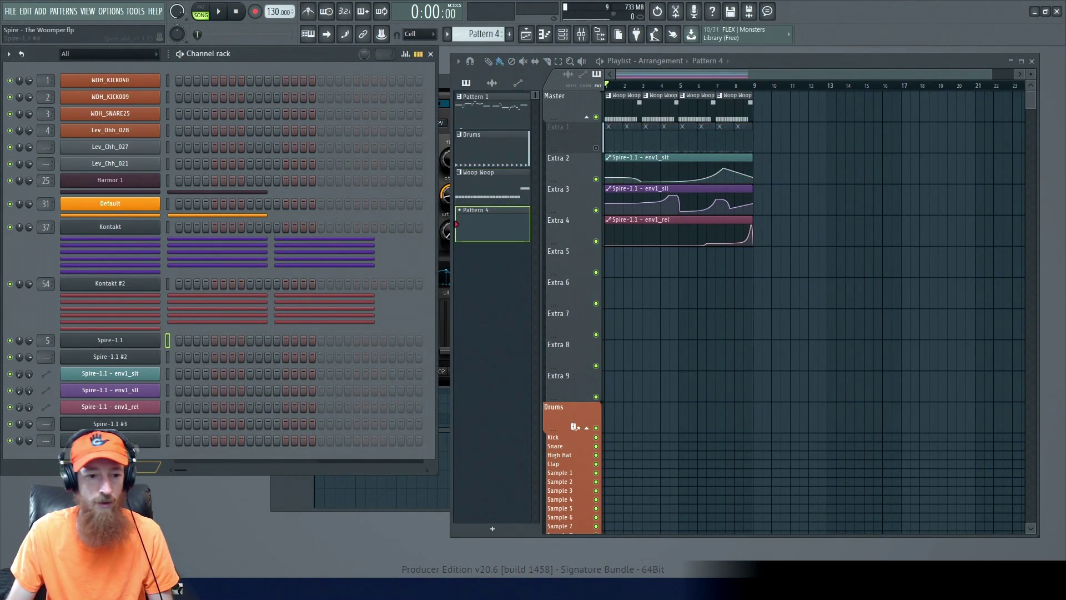
click(133, 441)
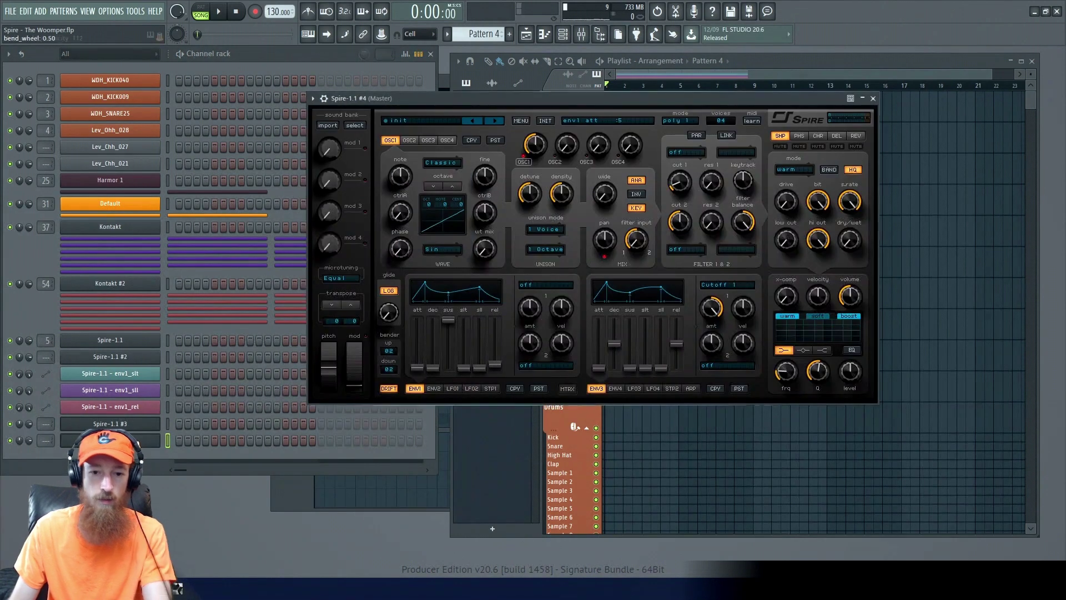
click(131, 425)
right_click(131, 425)
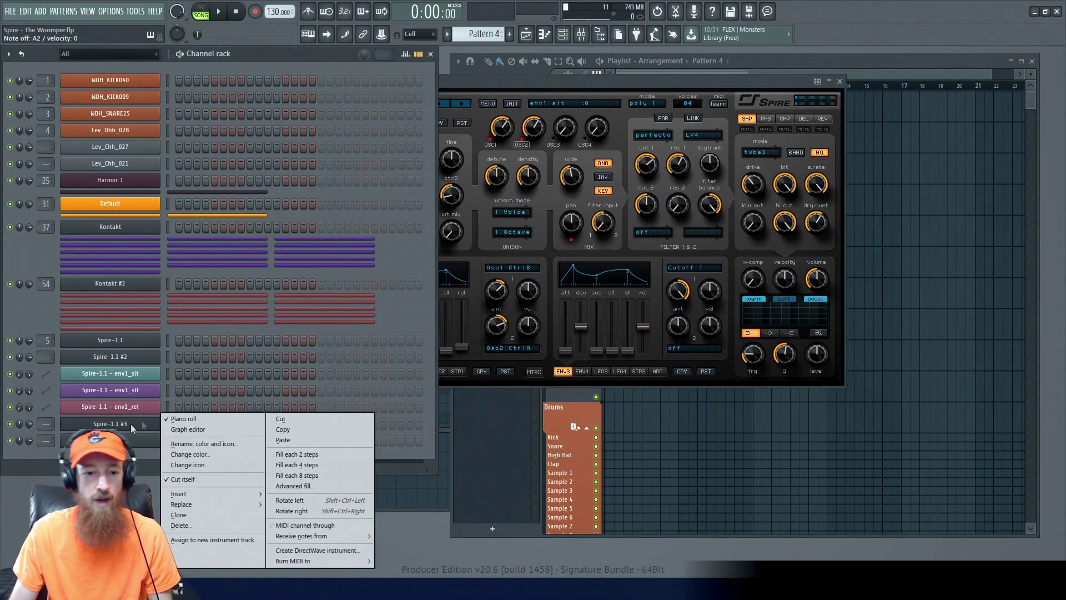
click(305, 438)
click(257, 430)
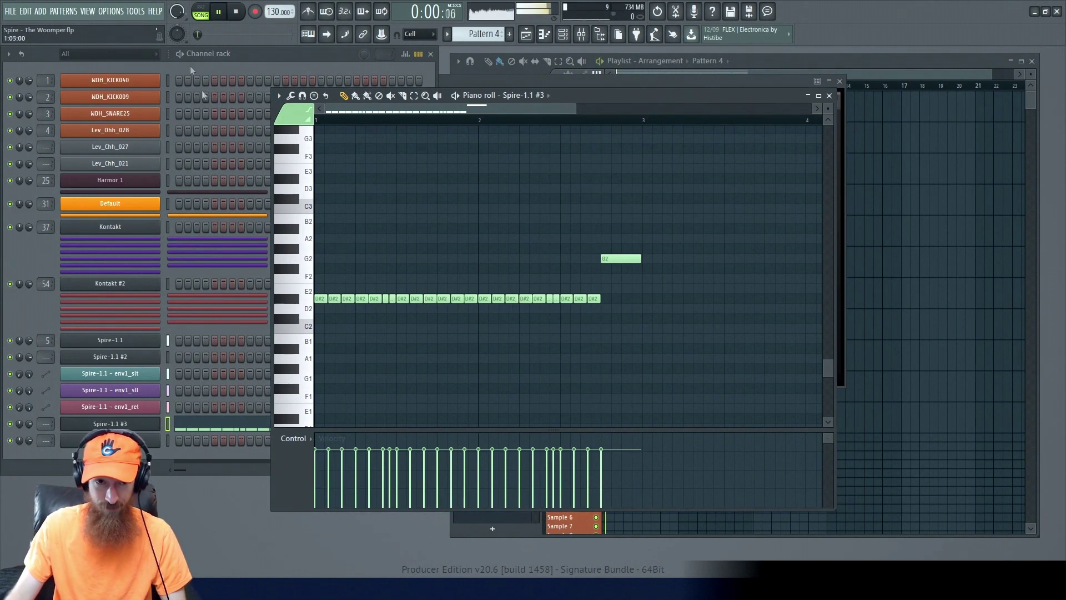
Step: Transpose all Spire-1.1 #3 notes up an octave to D#3 and G3, auditioning before and after
key(space)
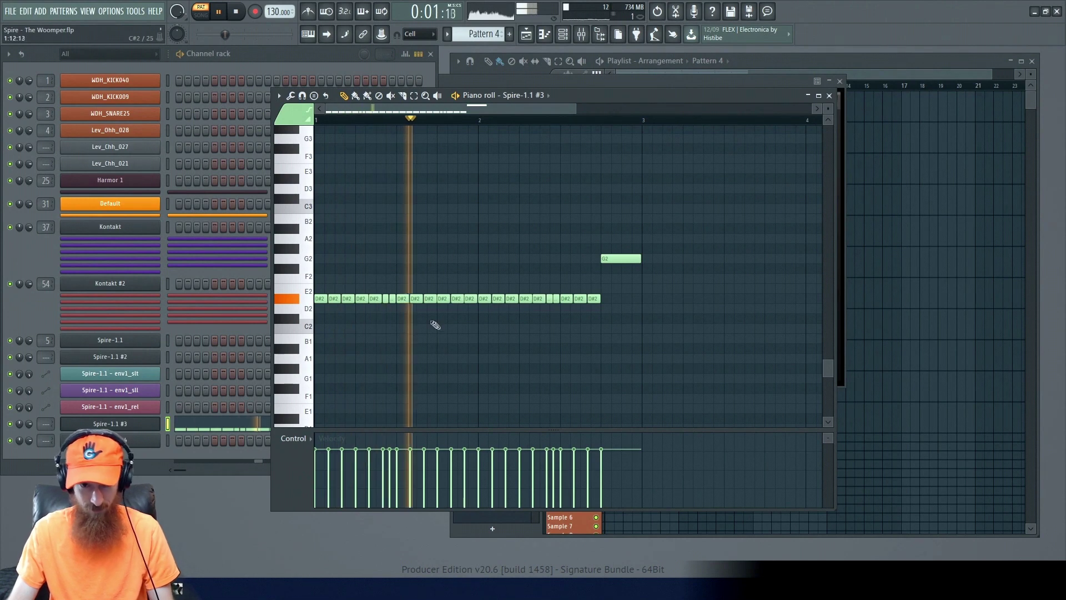
key(space)
key(ctrl+a)
key(ctrl+Up)
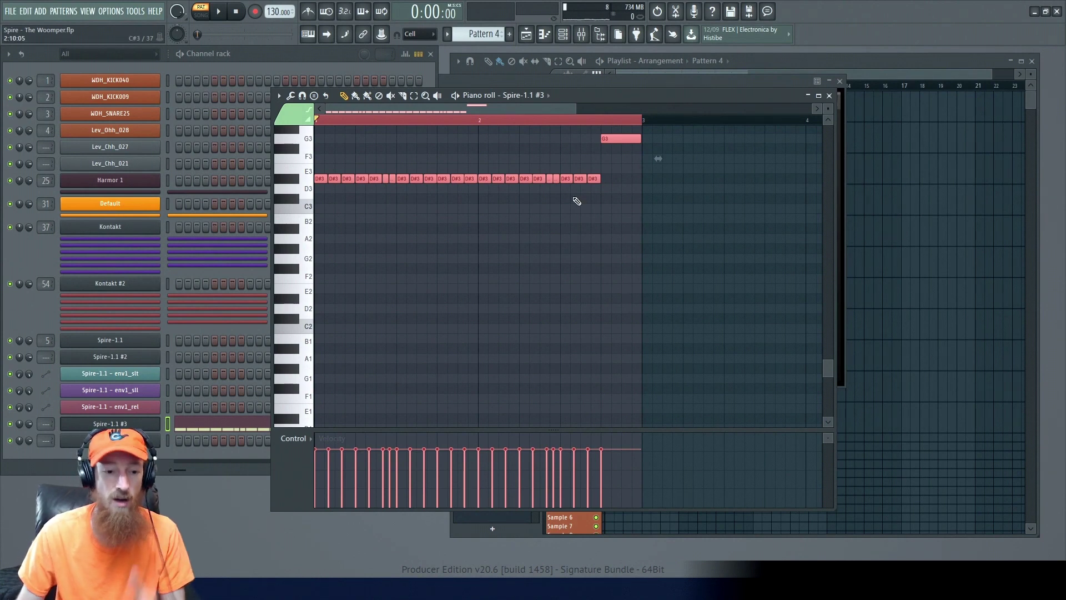
key(space)
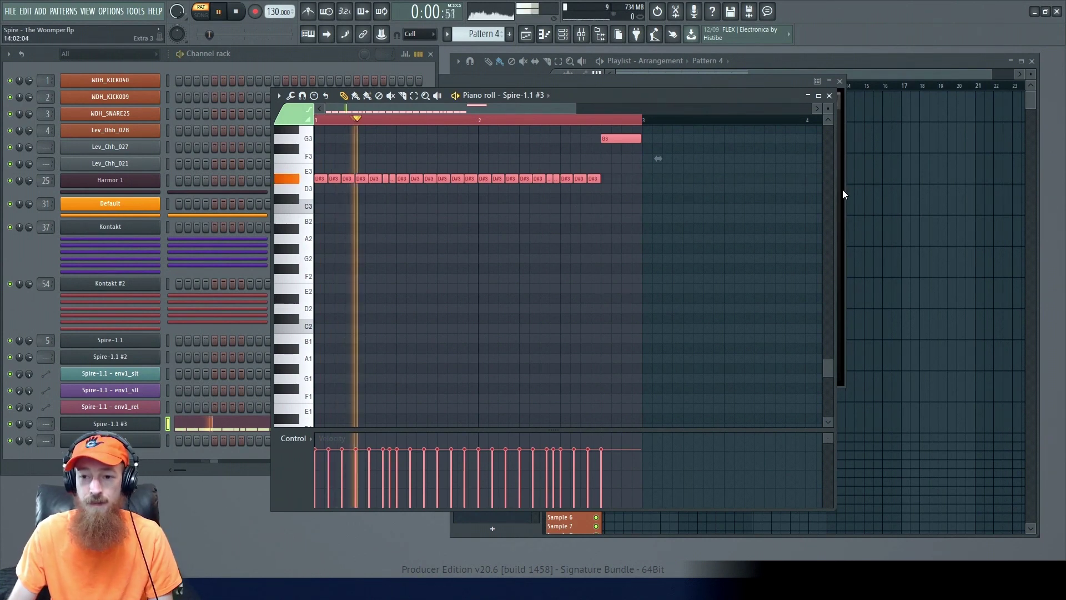
click(842, 190)
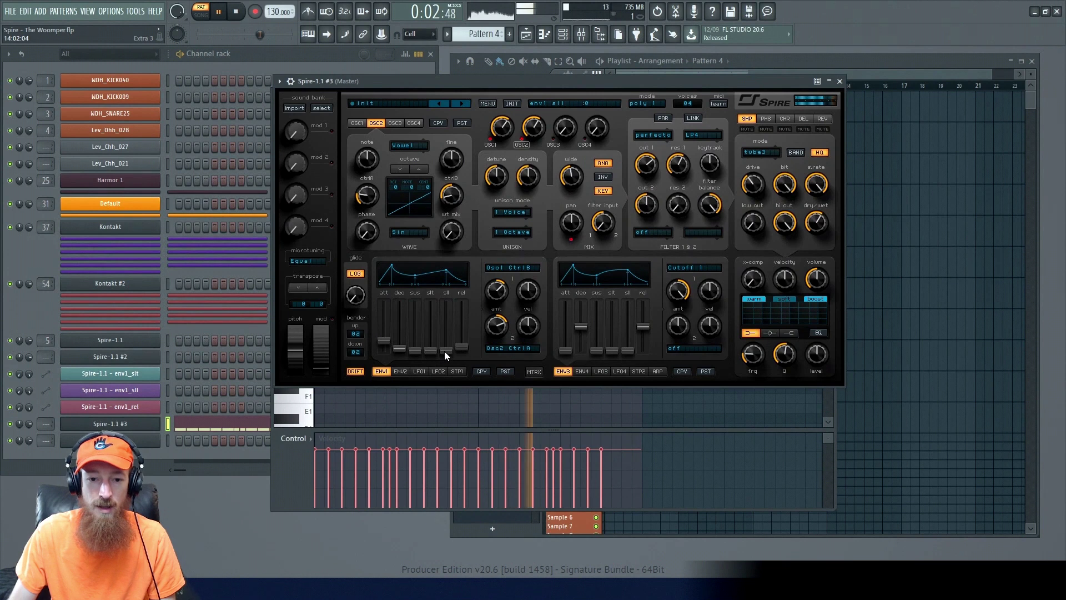
Step: Raise ENV1 slope level in two moves to about 0.76 (759)
drag(444, 351, 395, 372)
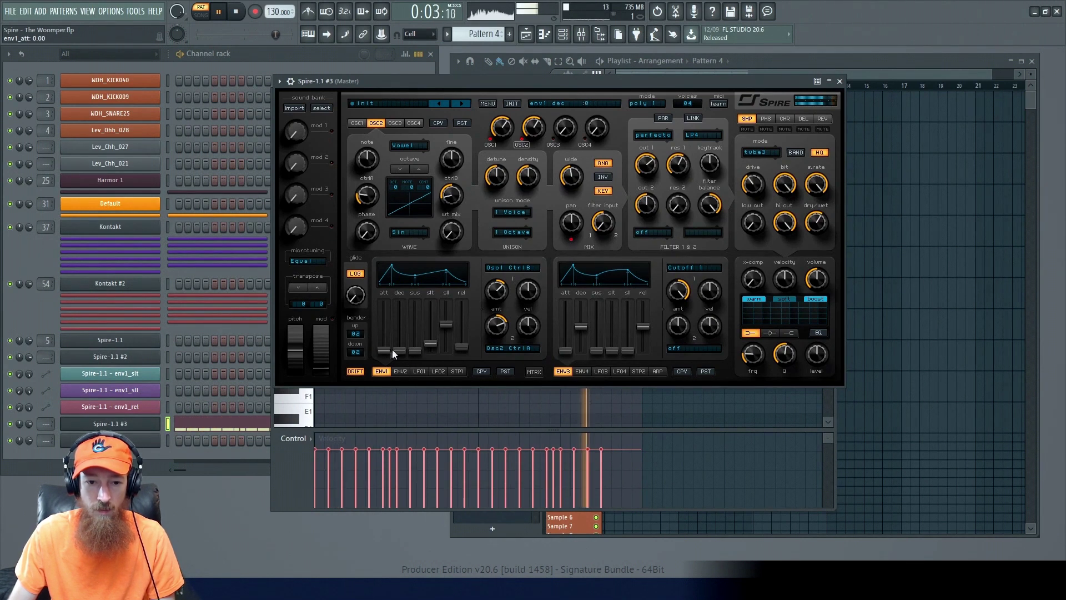
drag(446, 324, 450, 314)
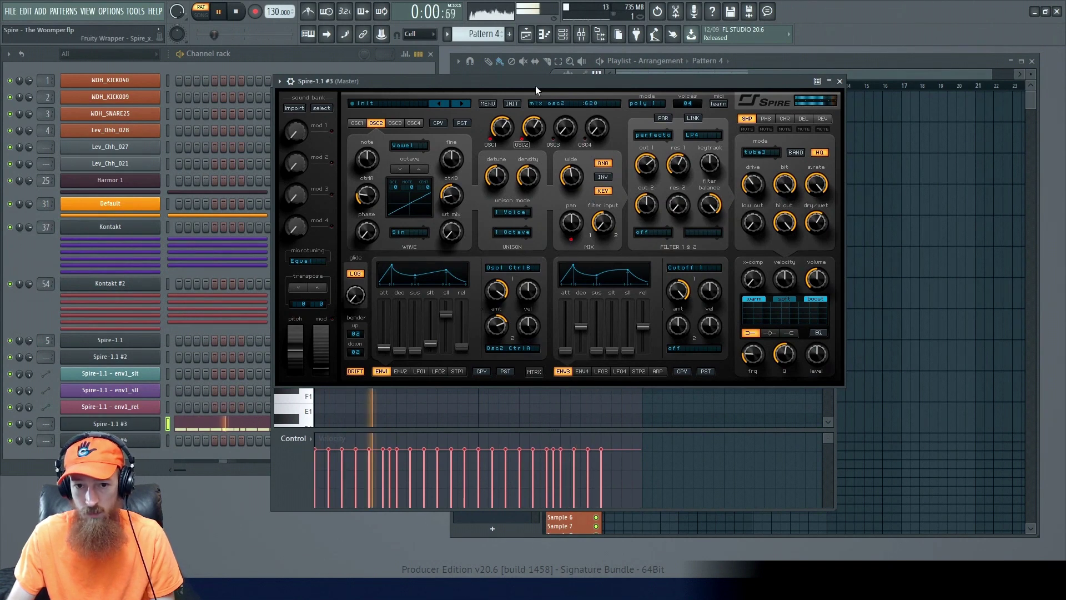
Step: Shift all notes down an octave back to D#2 and G2 and restart playback
key(space)
click(289, 490)
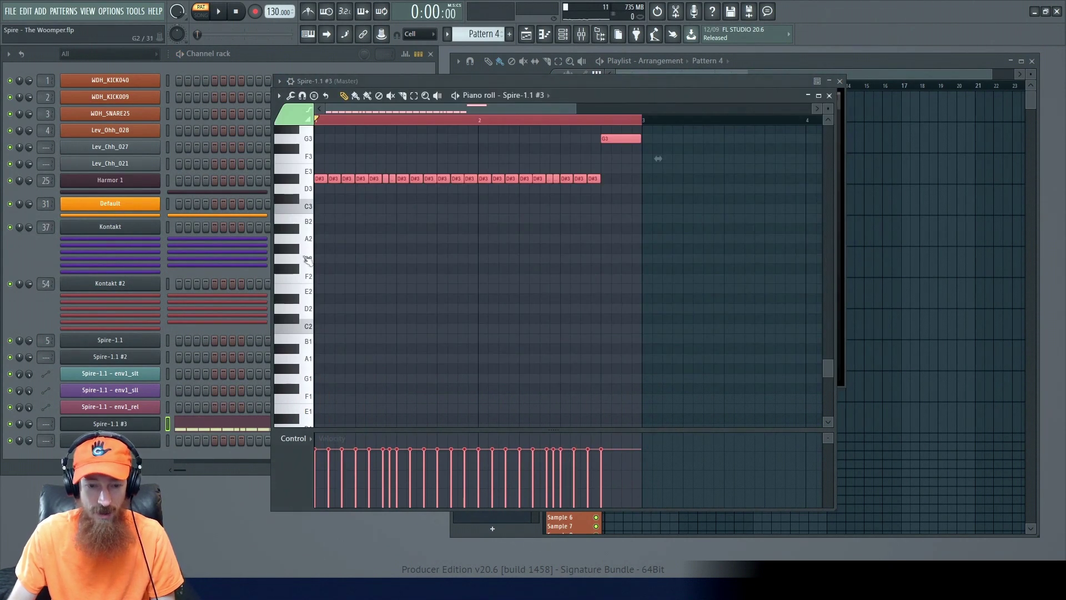
key(ctrl+Down)
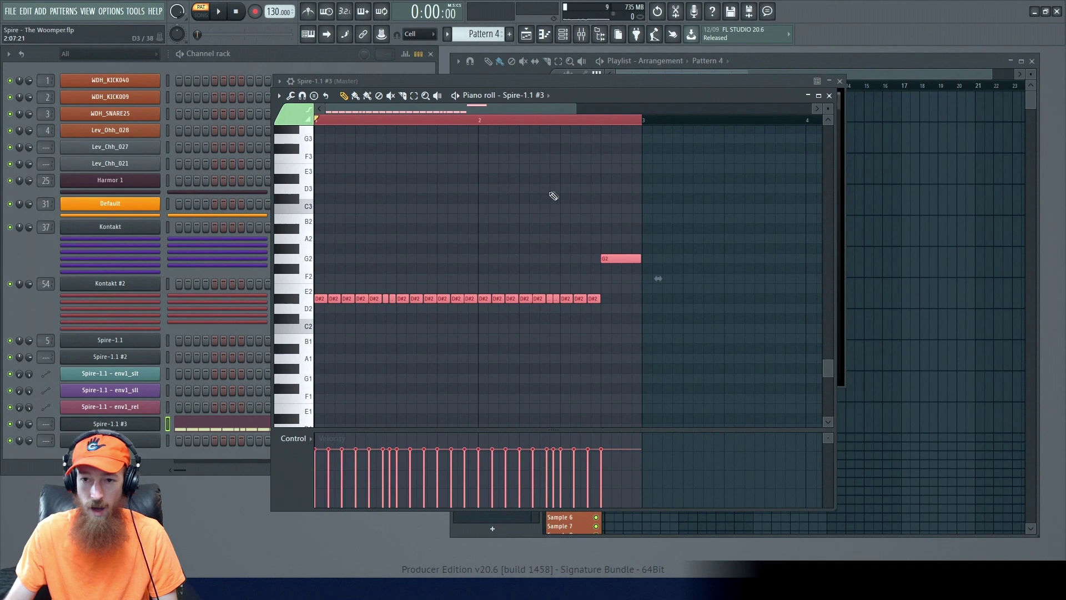
drag(681, 97, 681, 115)
key(space)
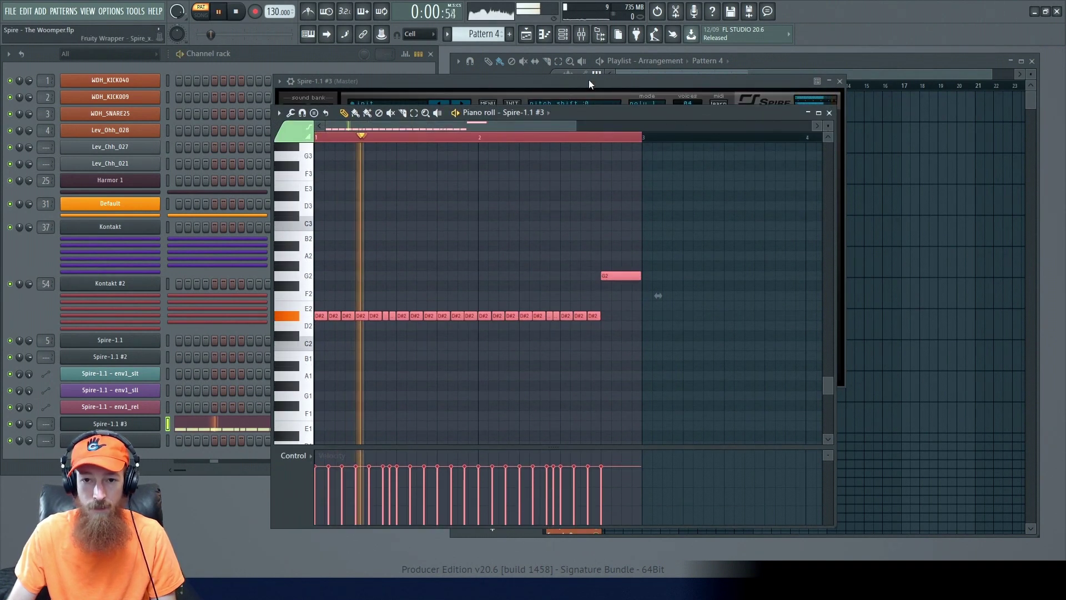
Step: Lower ENV1 attack to 34 and raise its release to 575 while the riff plays
click(589, 81)
drag(387, 347, 444, 320)
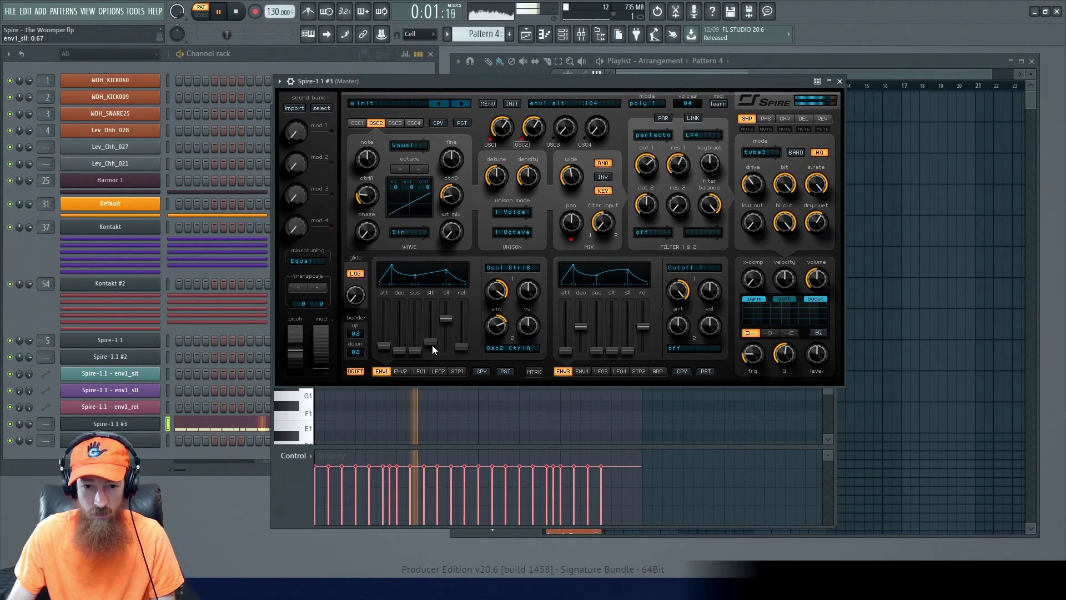
mouse_move(461, 347)
mouse_down()
mouse_move(465, 315)
mouse_move(457, 351)
mouse_up()
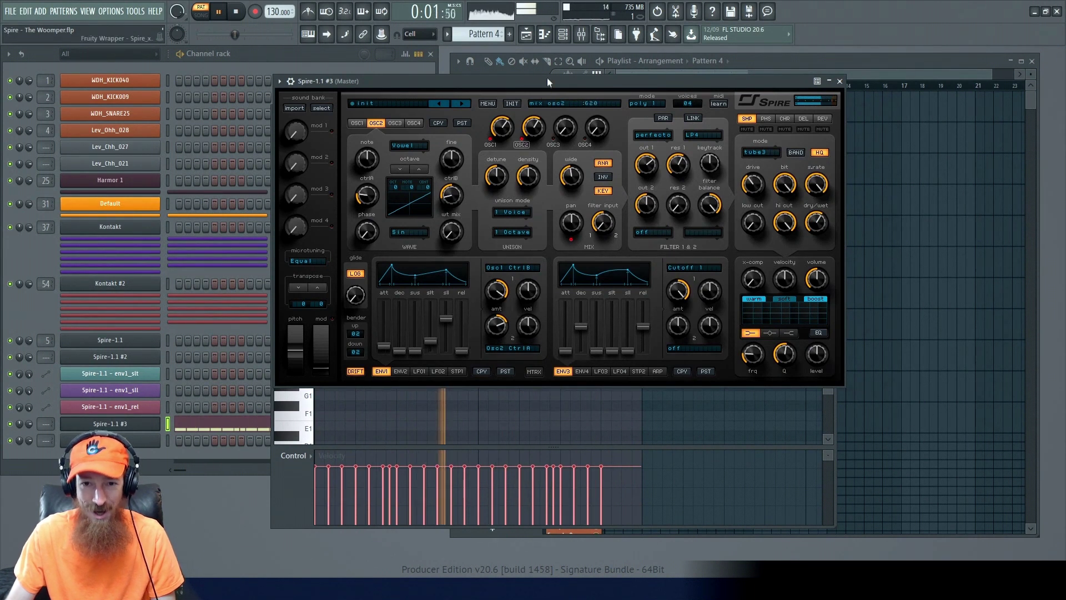
key(space)
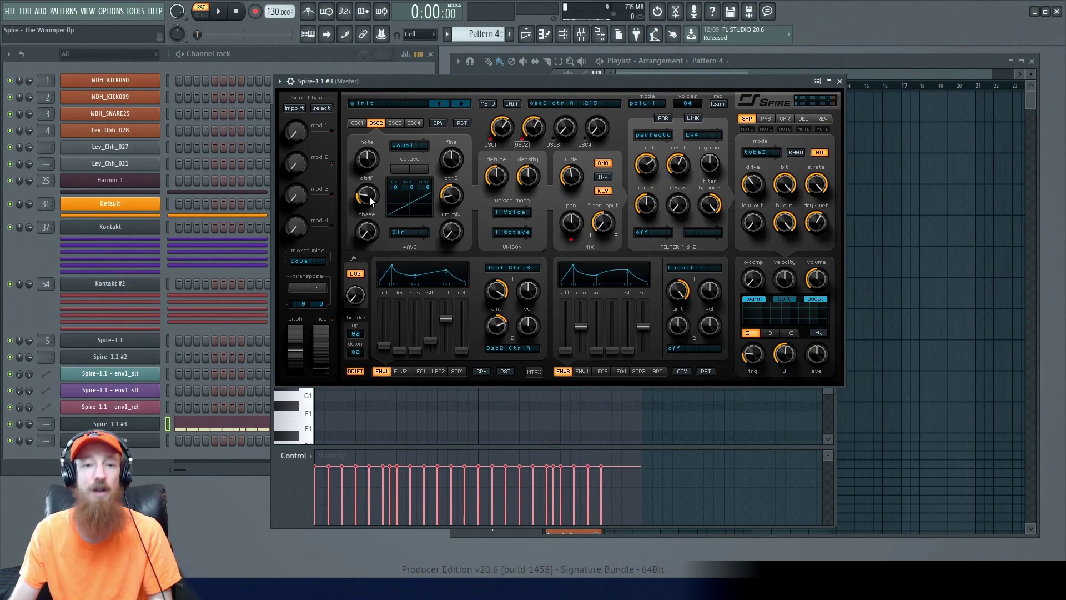
click(357, 123)
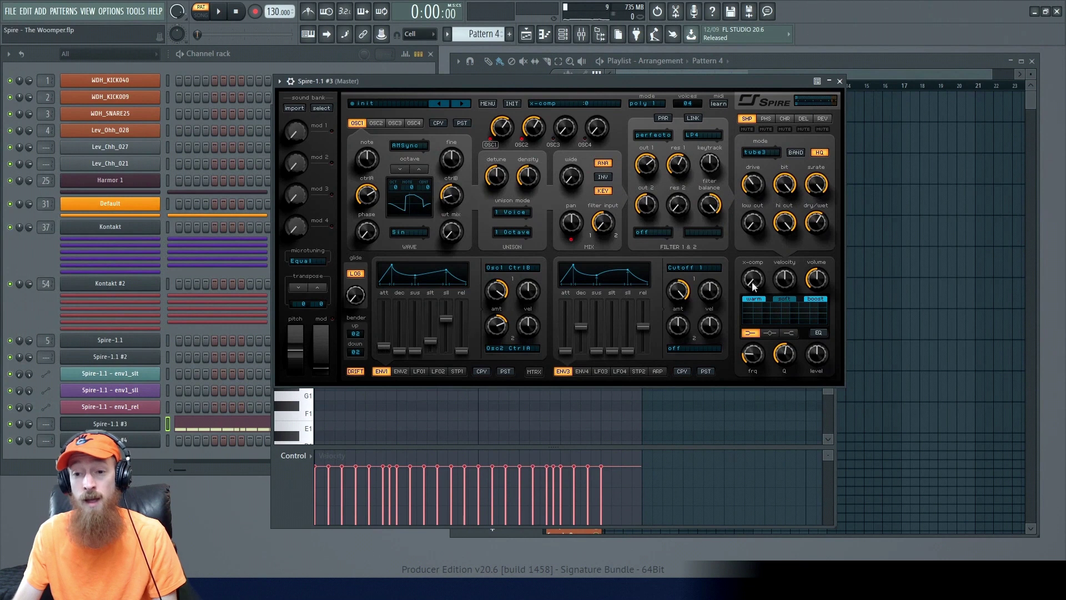
Step: Set X-Comp to about 0.51 and audition the compressed patch
mouse_move(754, 286)
mouse_down()
mouse_move(762, 253)
mouse_move(756, 295)
mouse_move(761, 285)
mouse_up()
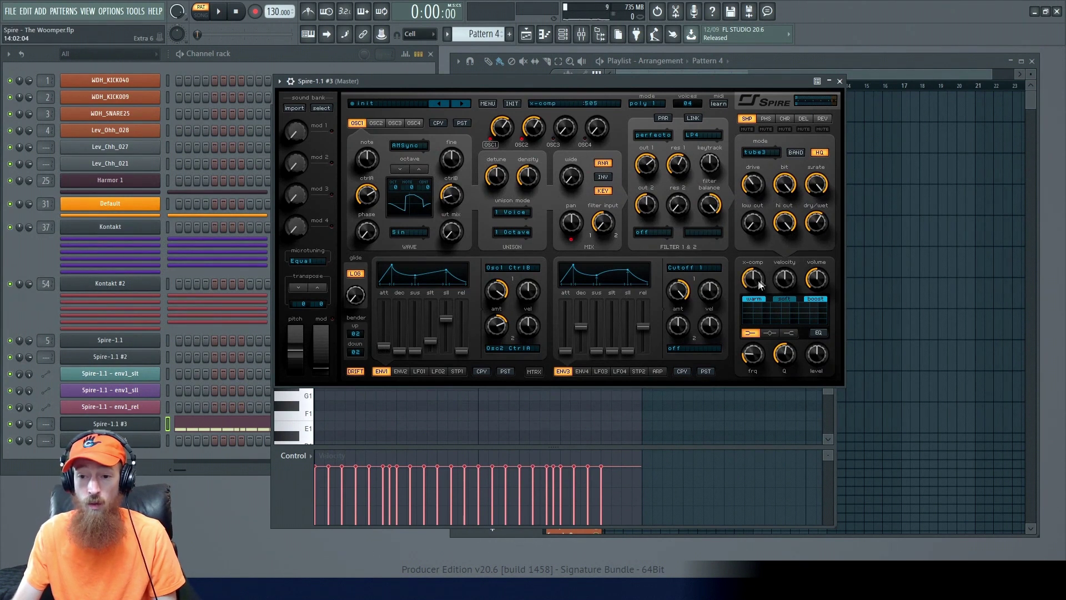
scroll(758, 286, up, 1)
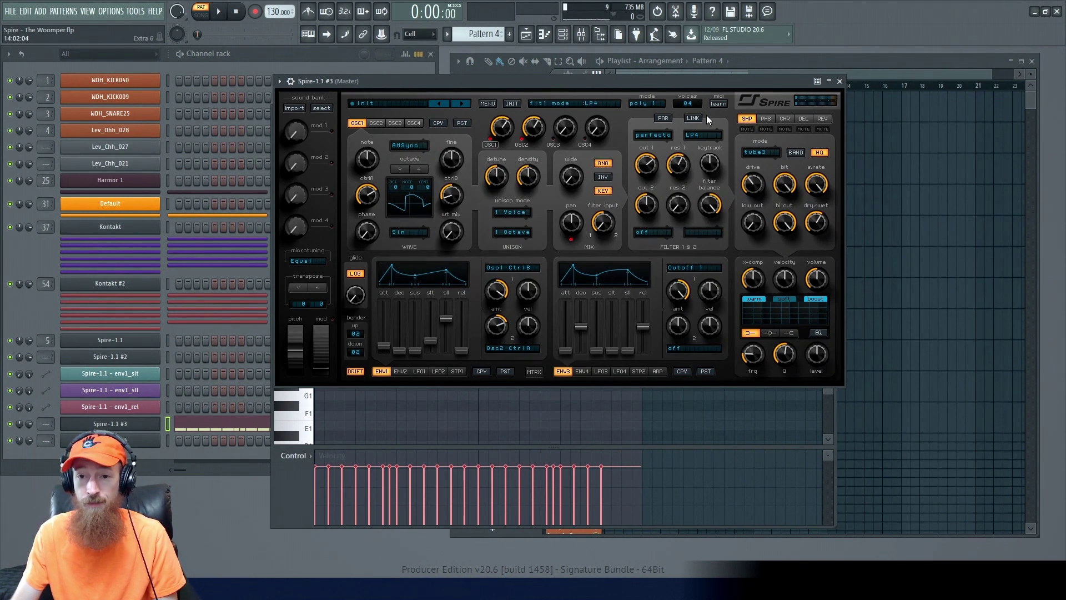
key(space)
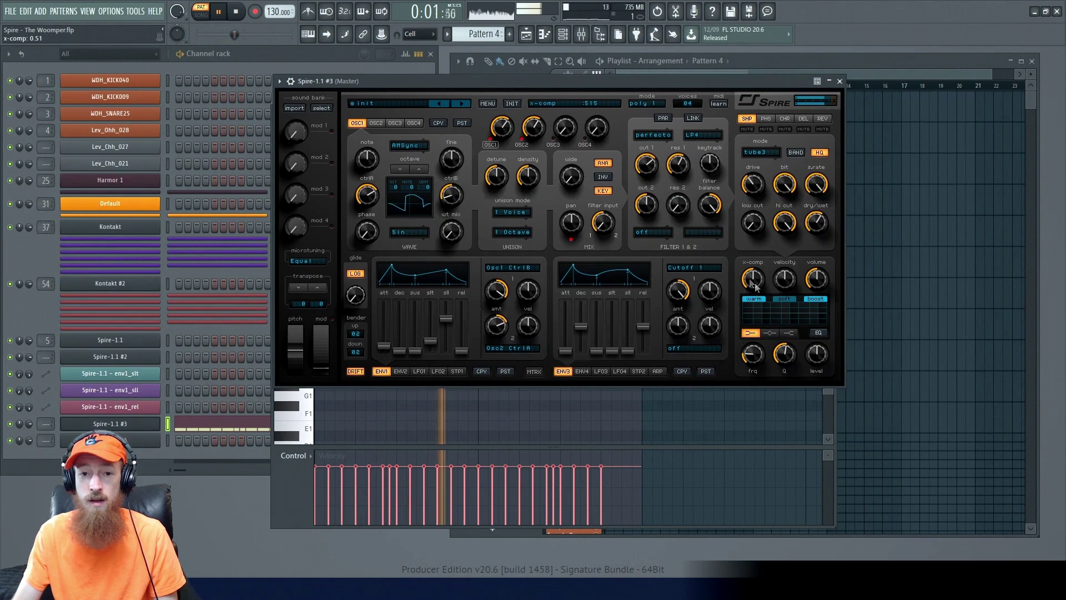
key(space)
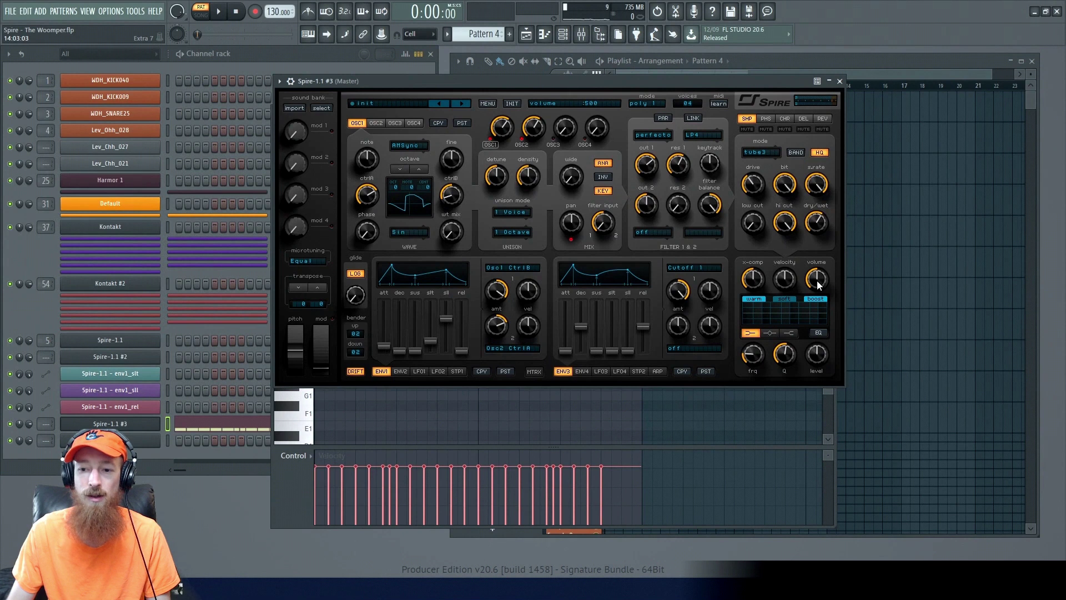
Step: Enable the EQ in high-shelf mode with its level around 0.60
click(820, 334)
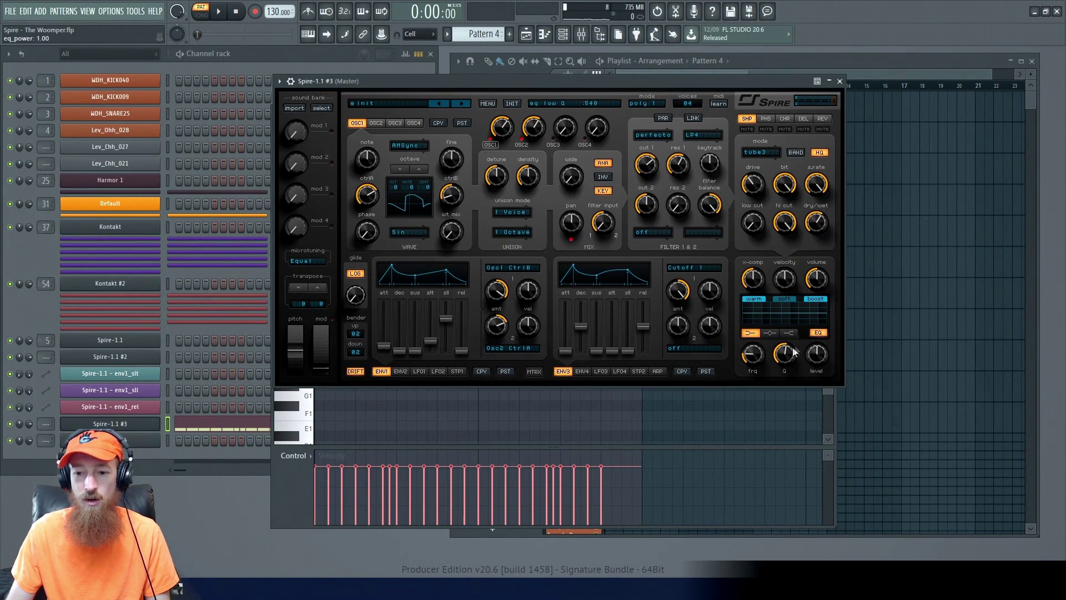
mouse_move(820, 357)
mouse_down()
mouse_move(814, 369)
mouse_move(823, 349)
mouse_up()
click(783, 334)
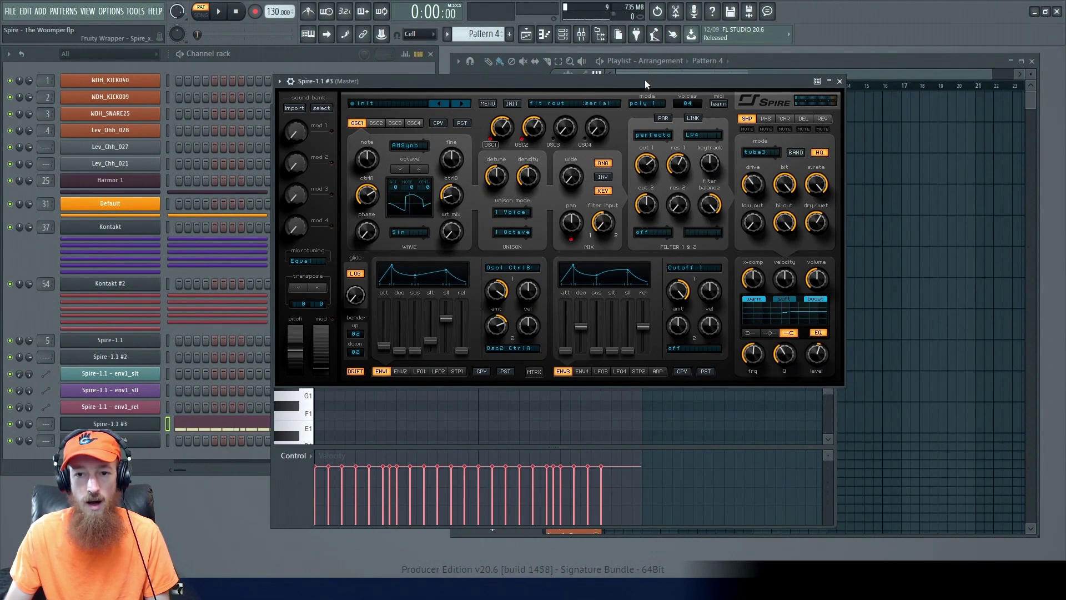
key(space)
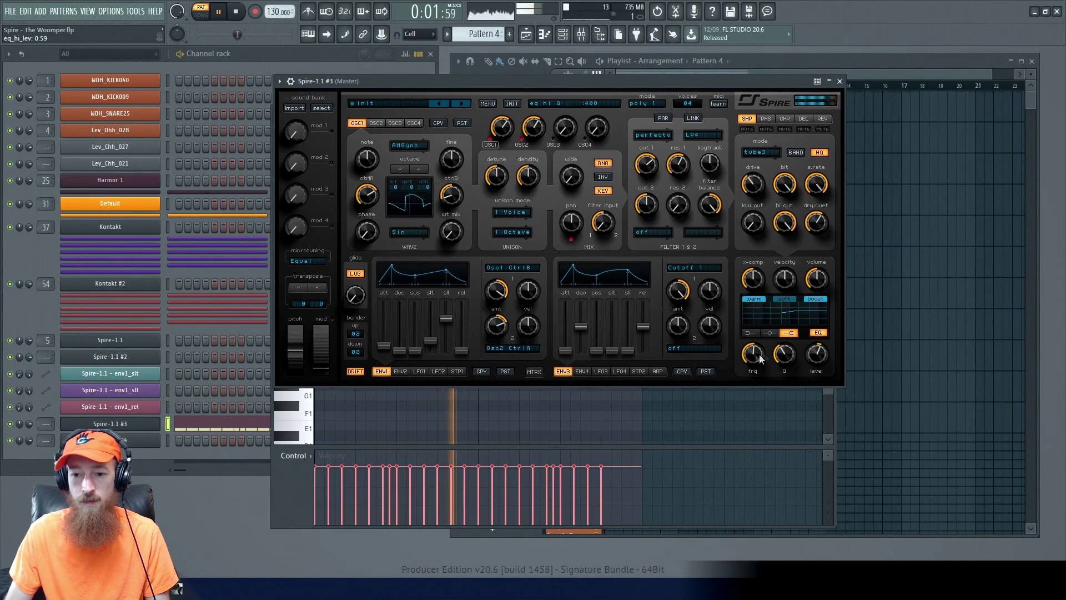
drag(816, 358, 818, 356)
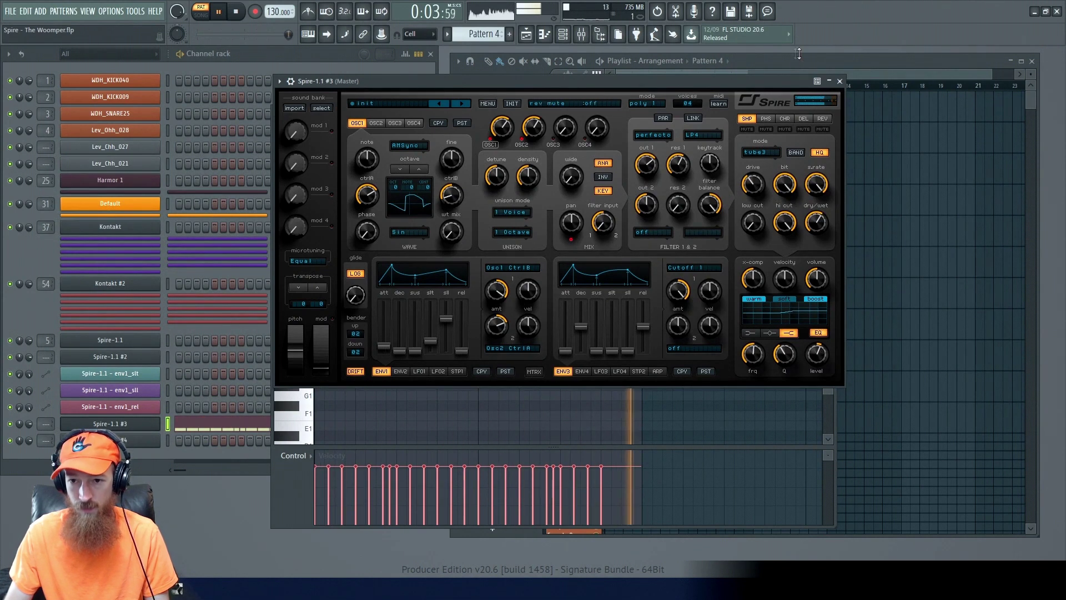
click(451, 66)
click(440, 79)
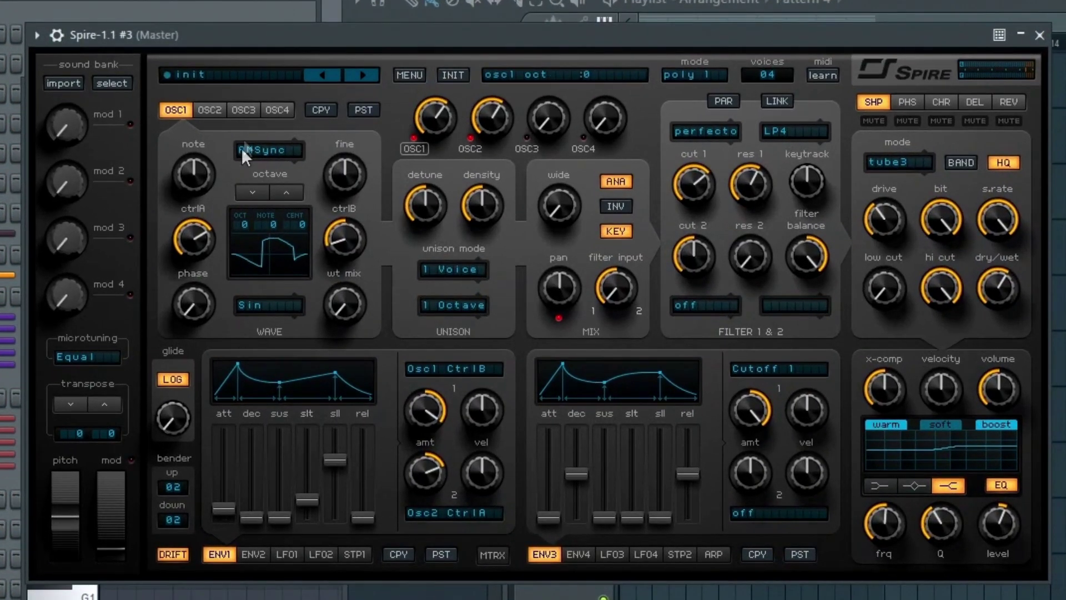
Step: On OSC2, set unison to 5 Voices and raise detune to about 0.69
click(210, 109)
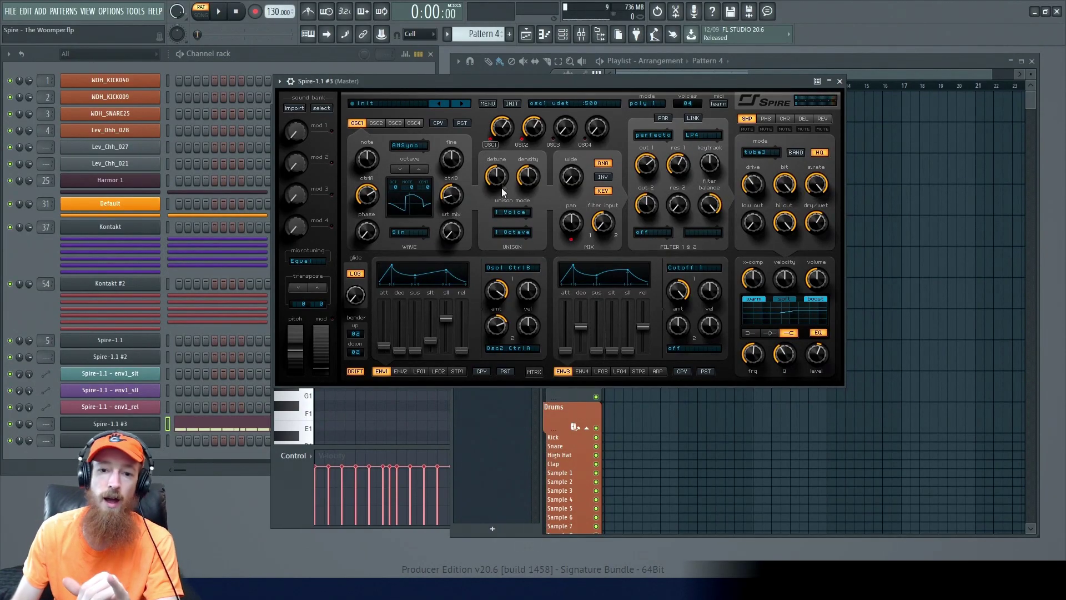
click(510, 216)
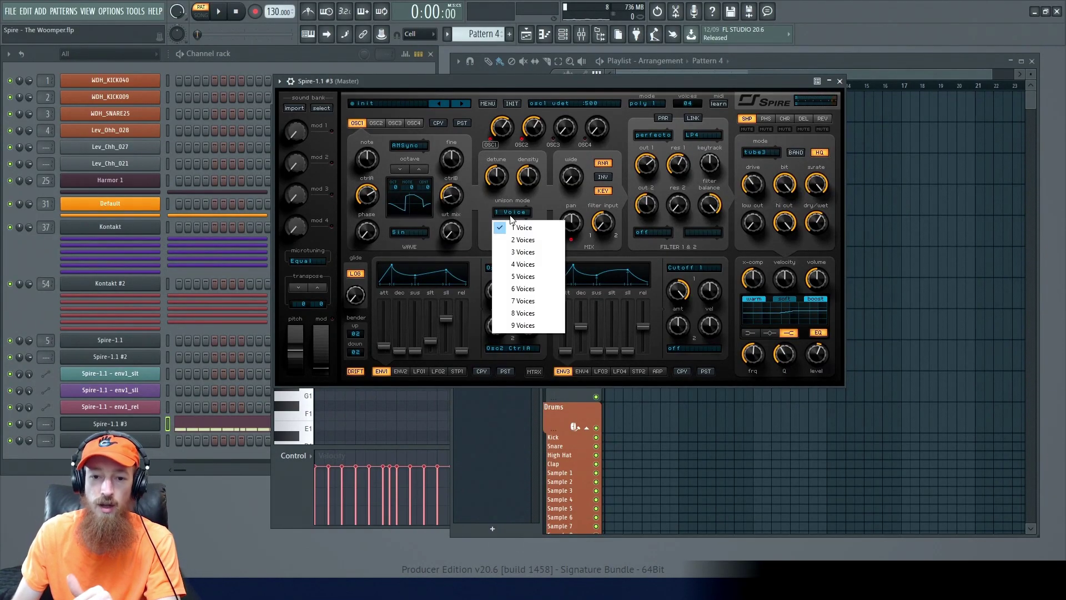
click(534, 276)
drag(496, 178, 498, 187)
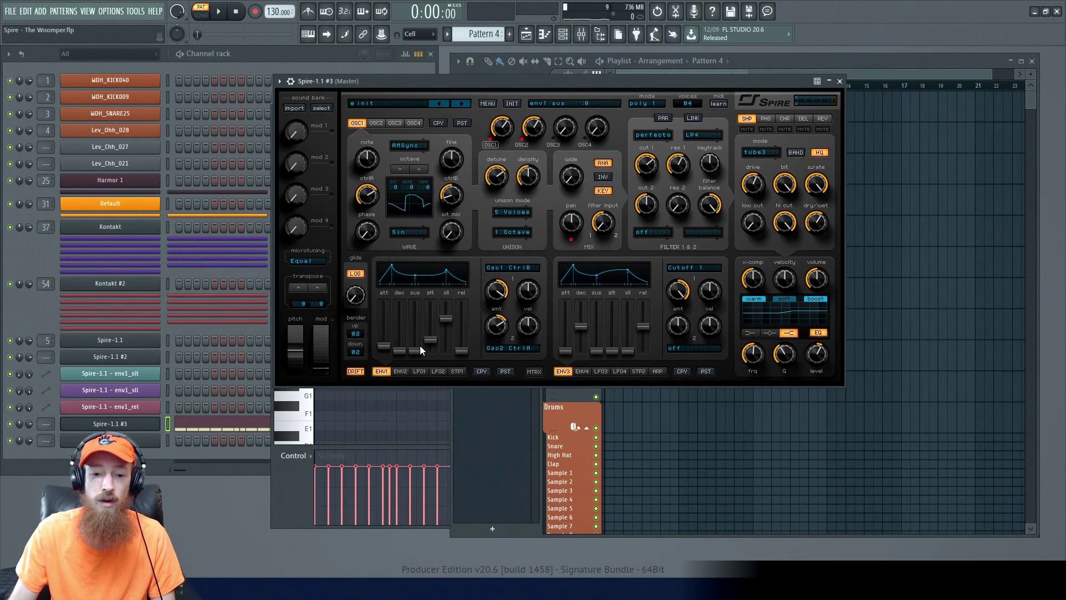
Step: Push ENV1 sustain to maximum, then settle it at about 0.68 while auditioning
drag(417, 356, 425, 293)
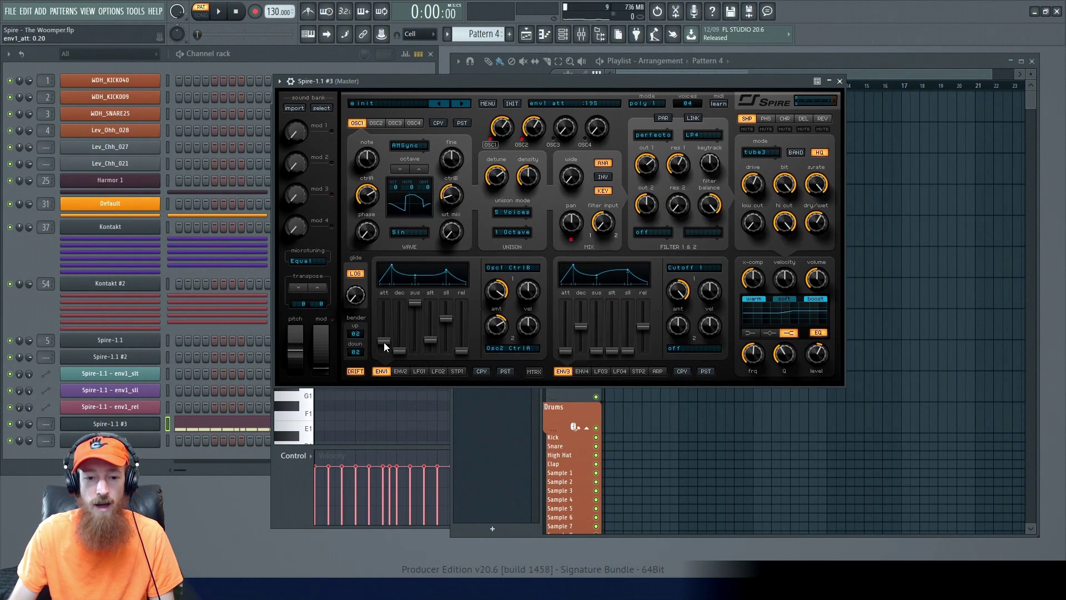
key(space)
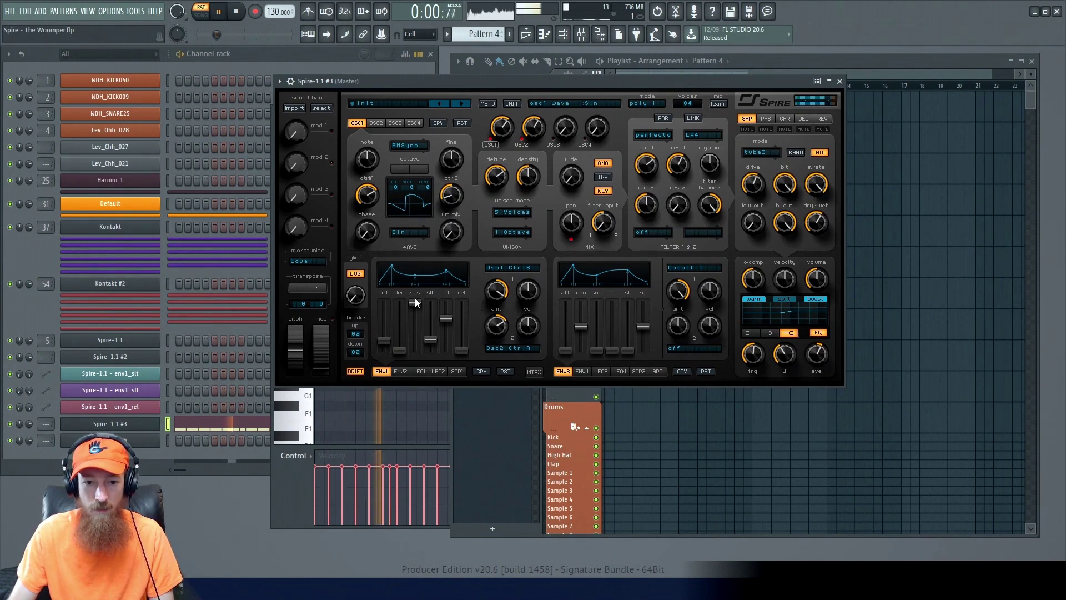
drag(417, 306, 418, 321)
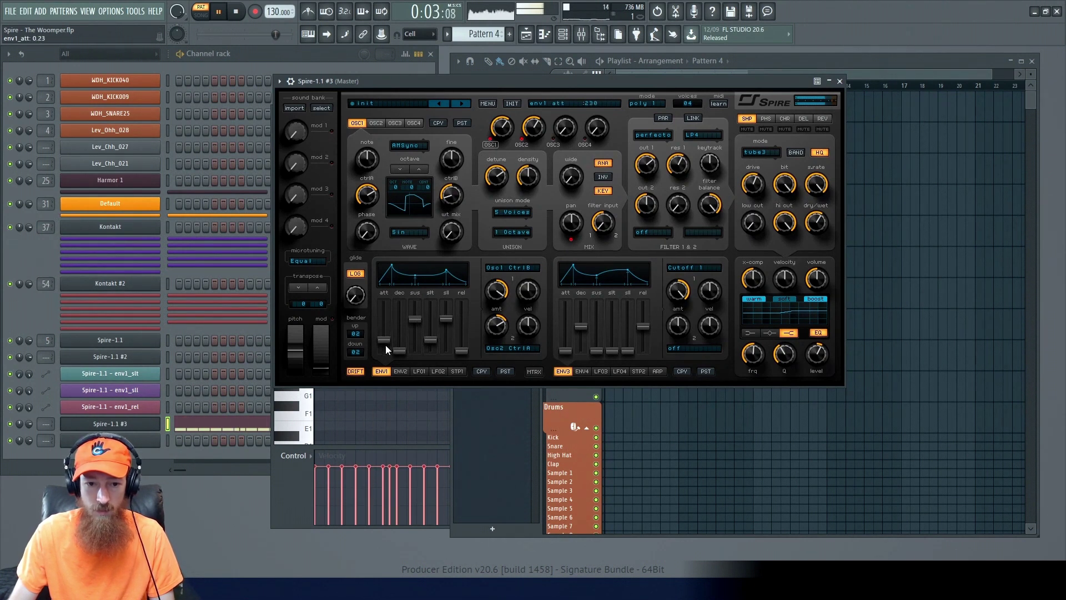
click(551, 74)
click(434, 82)
key(space)
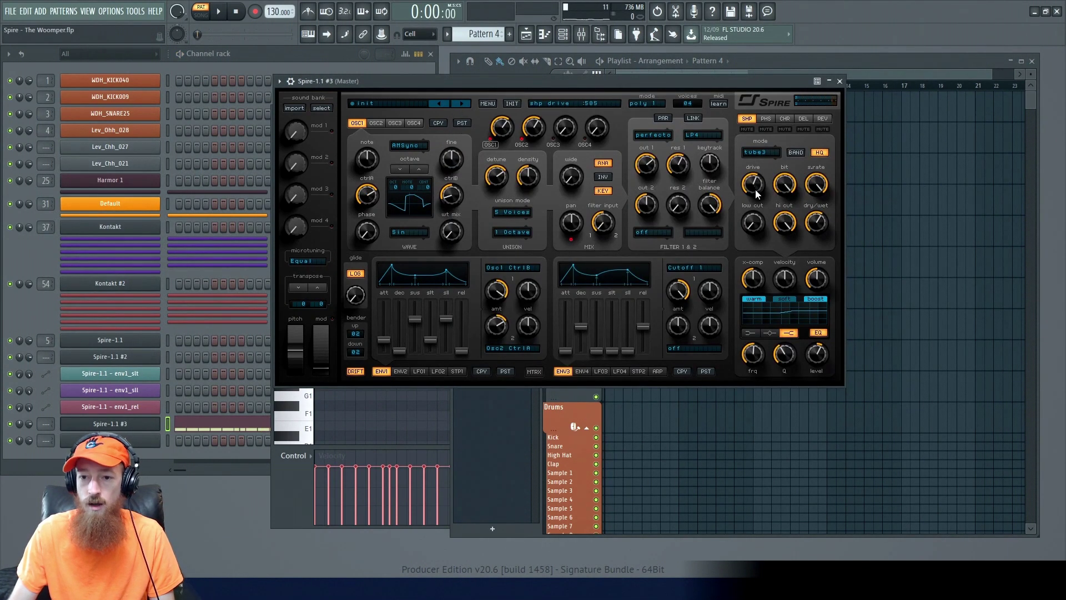
Step: Raise the shaper drive to about 0.60 and drop ENV1 sll to about 0.05
drag(758, 193, 753, 186)
key(space)
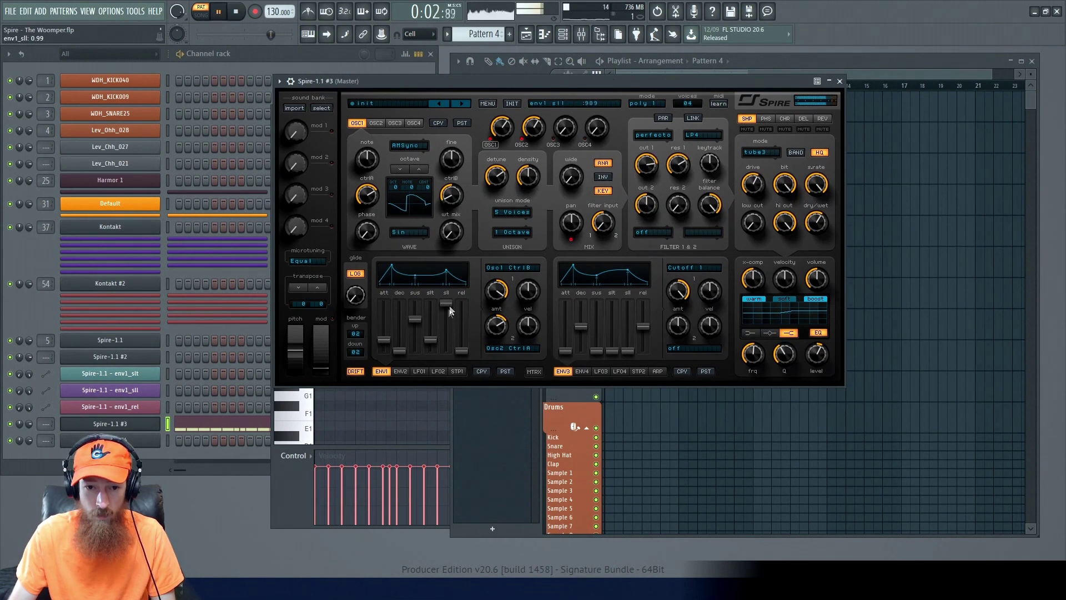
drag(446, 319, 450, 351)
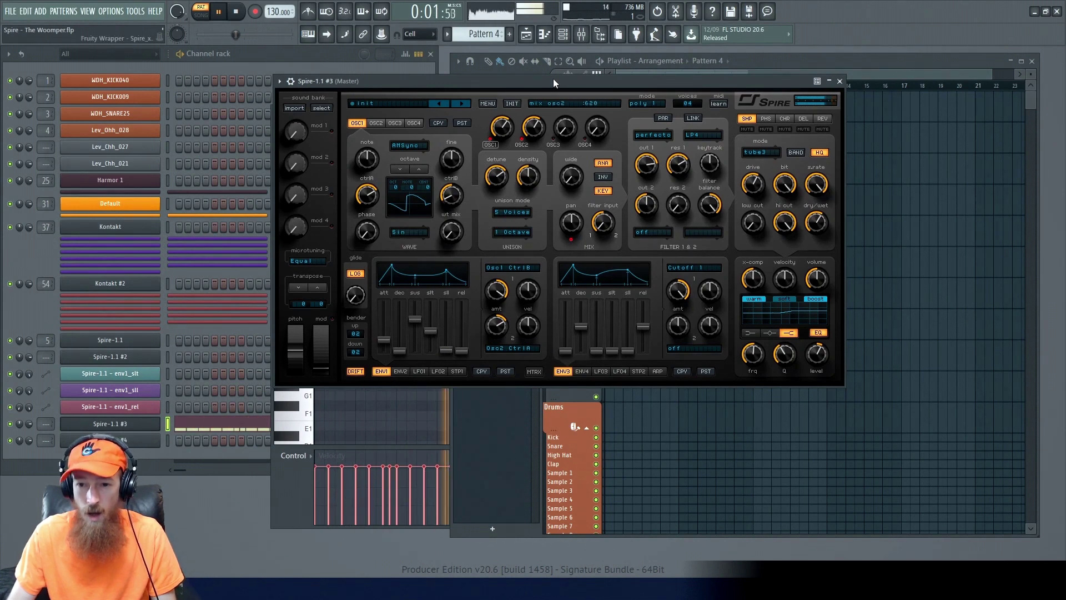
drag(553, 79, 545, 72)
key(space)
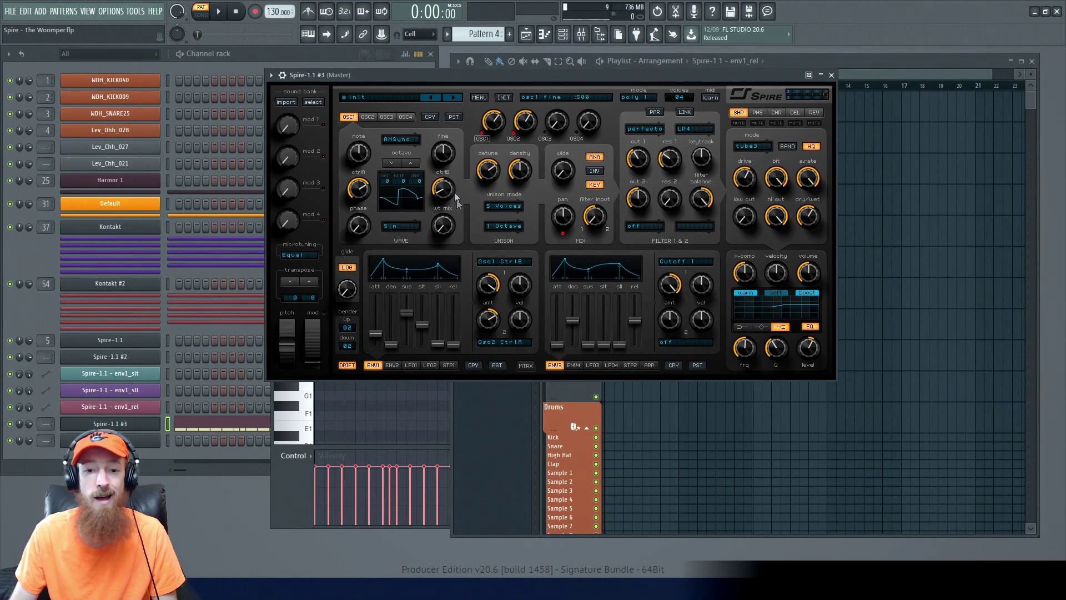
Step: While playing, raise ENV1 sll to about 0.71 and release to about 0.17, keeping the Pow curve
key(space)
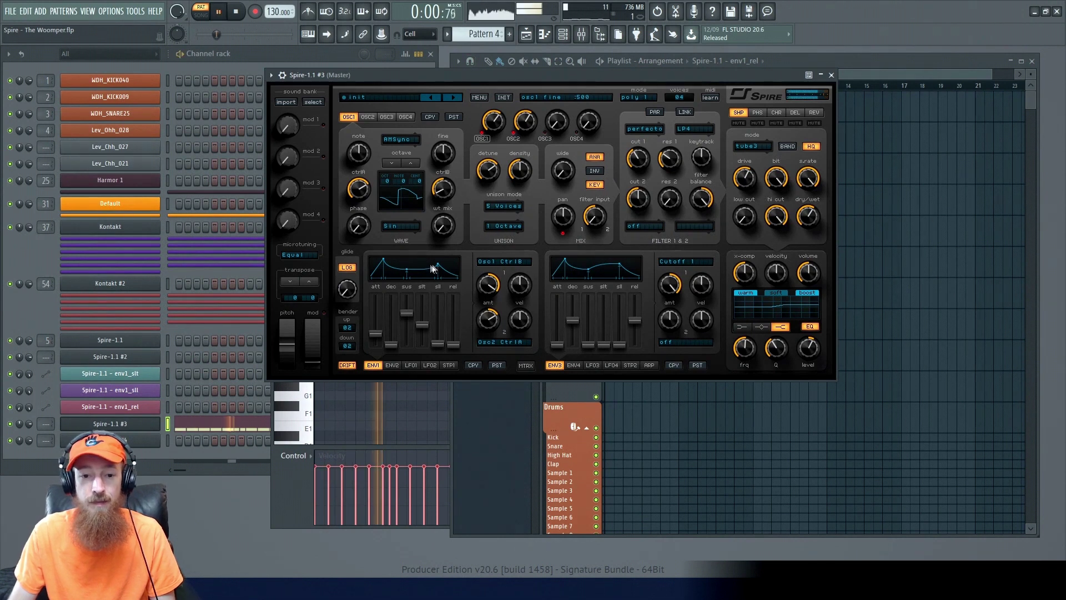
drag(426, 273, 429, 273)
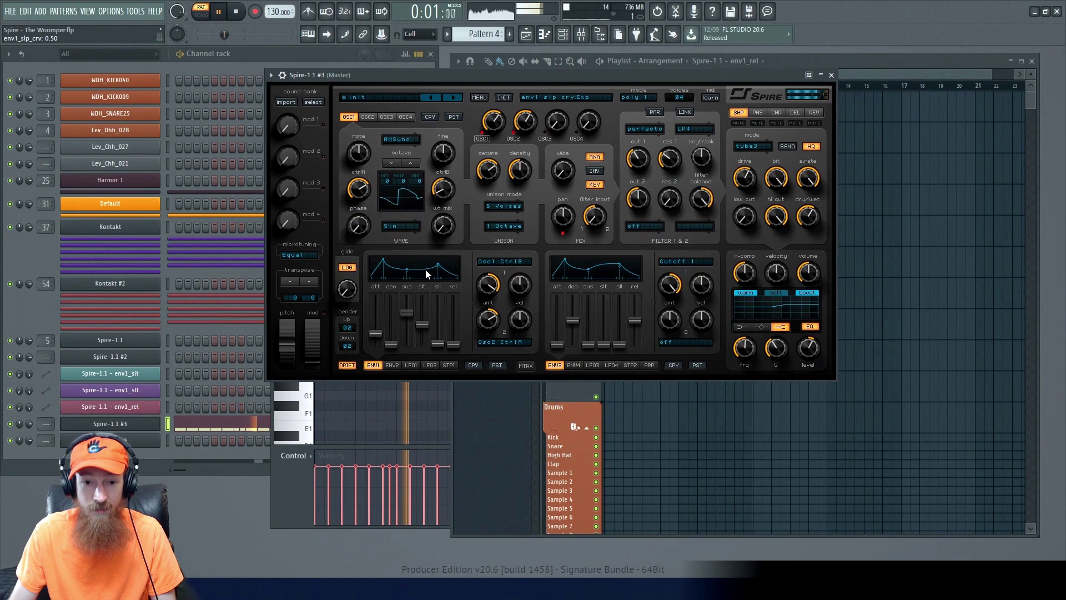
drag(443, 345, 442, 308)
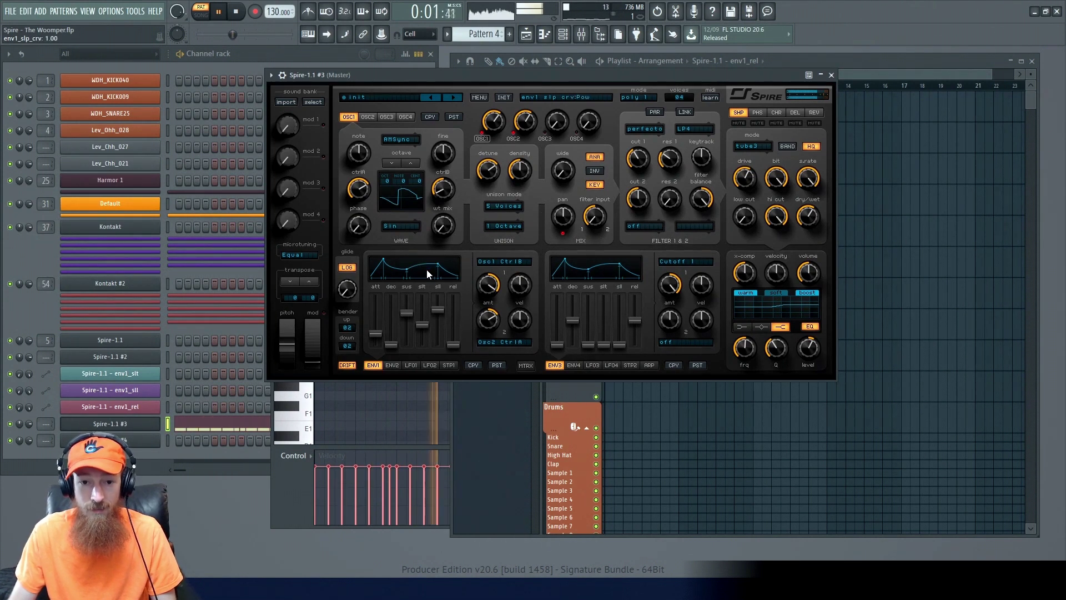
click(428, 274)
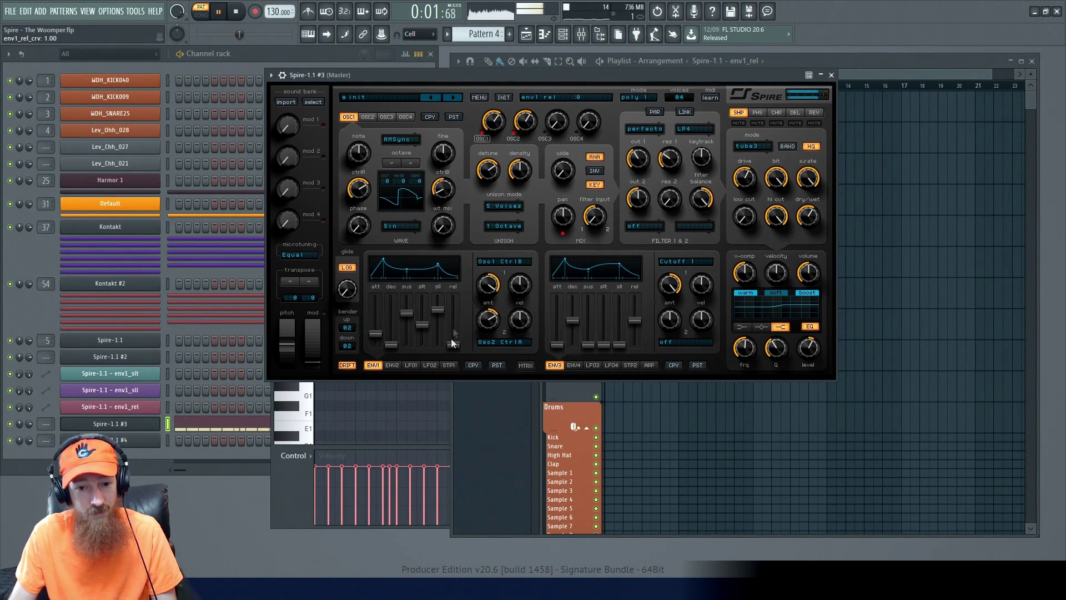
mouse_move(451, 344)
mouse_down()
mouse_move(457, 314)
mouse_move(455, 342)
mouse_up()
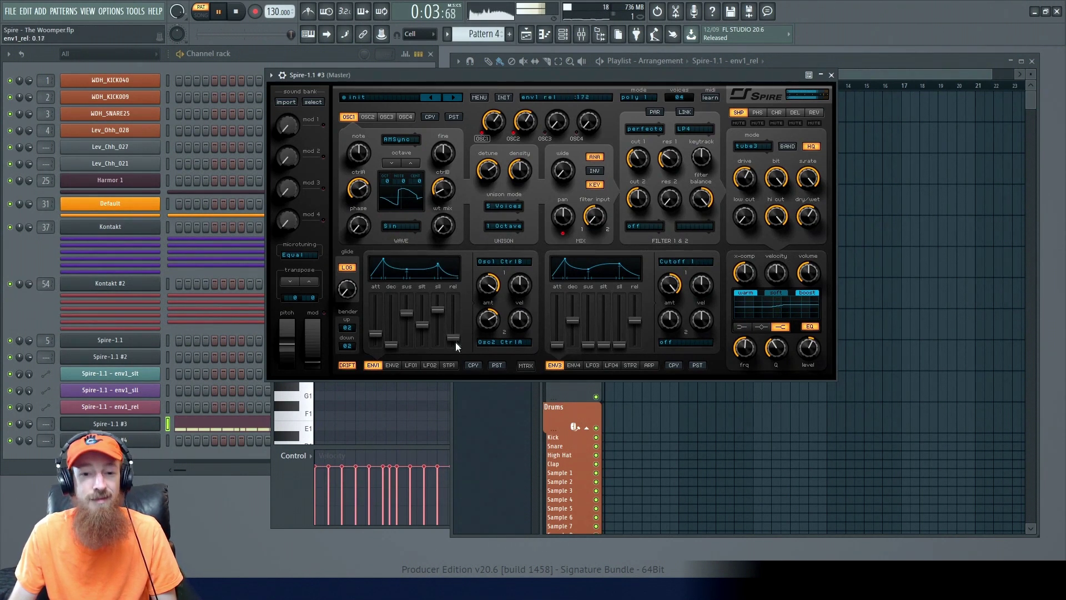
Step: Stop playback, close the Spire window, and switch the transport from PAT to SONG mode
key(space)
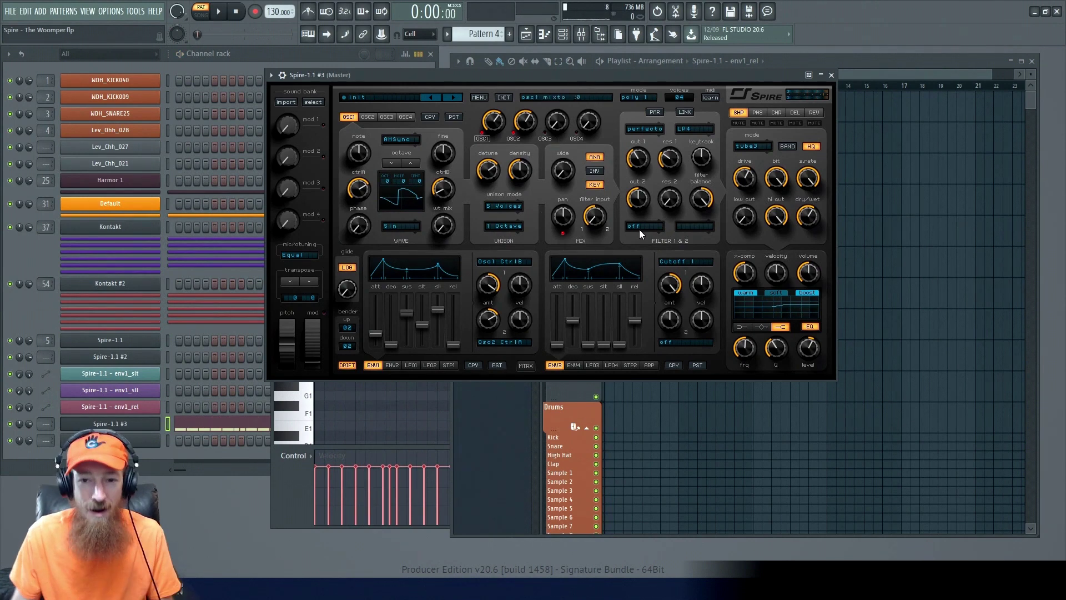
key(Escape)
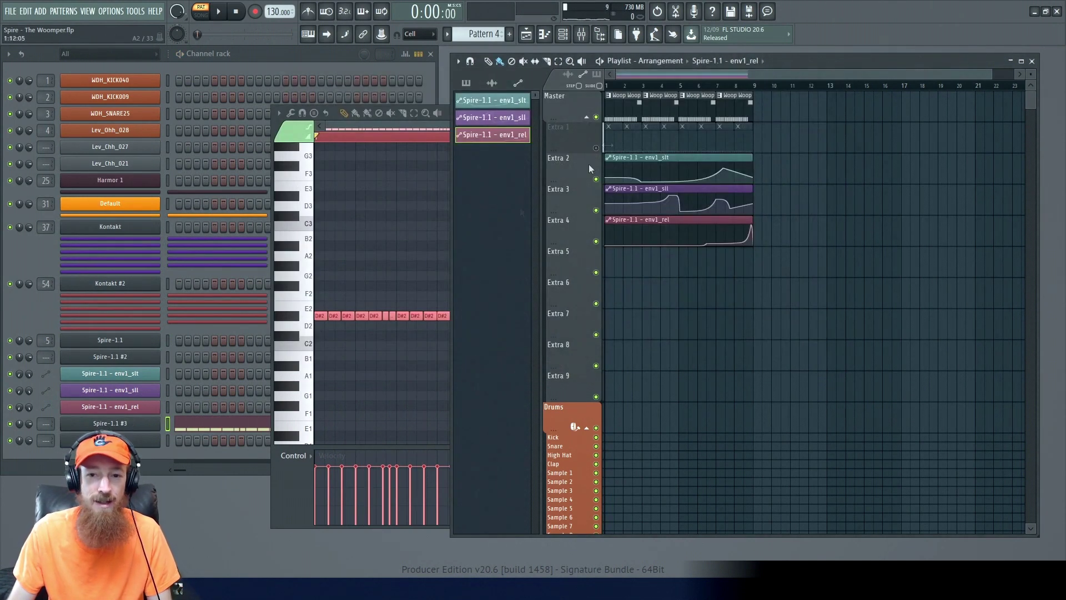
key(l)
Step: Show the original Spire-1.1 instrument and audition the song from the Playlist
click(140, 359)
click(141, 359)
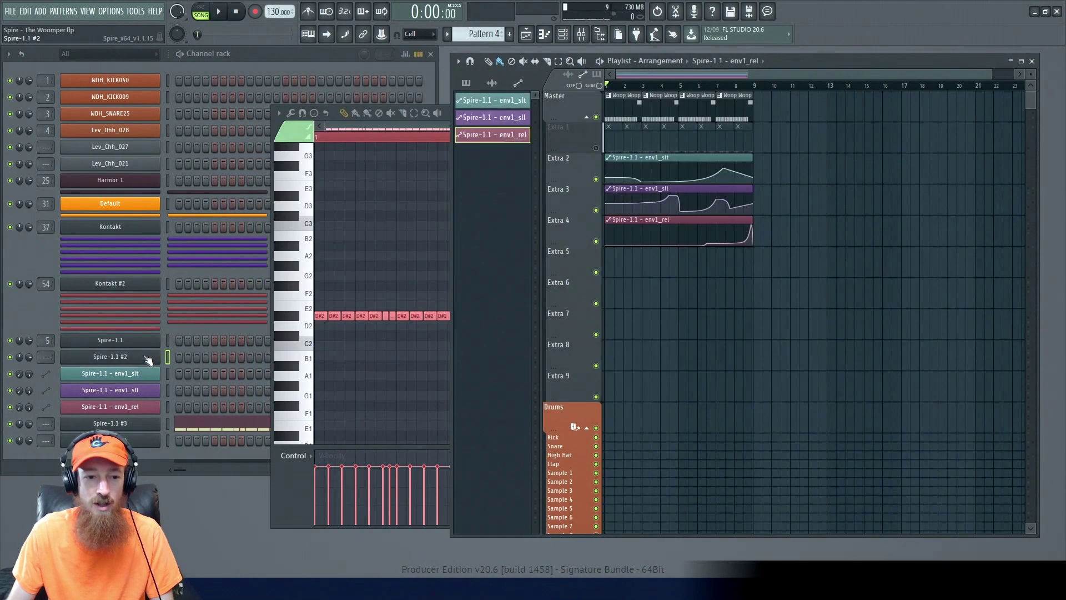
click(150, 343)
click(874, 72)
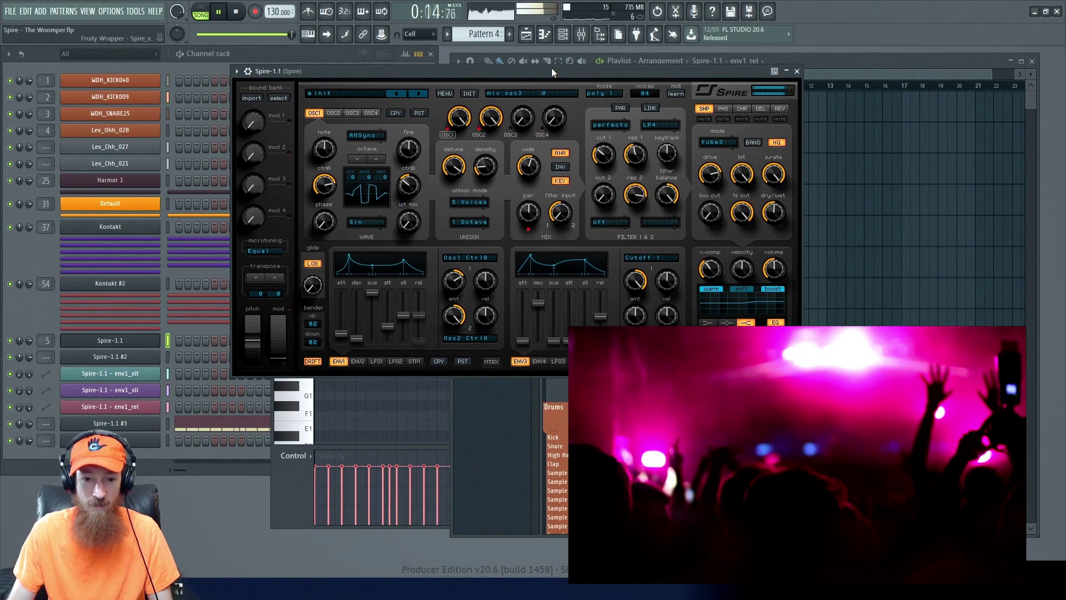
key(space)
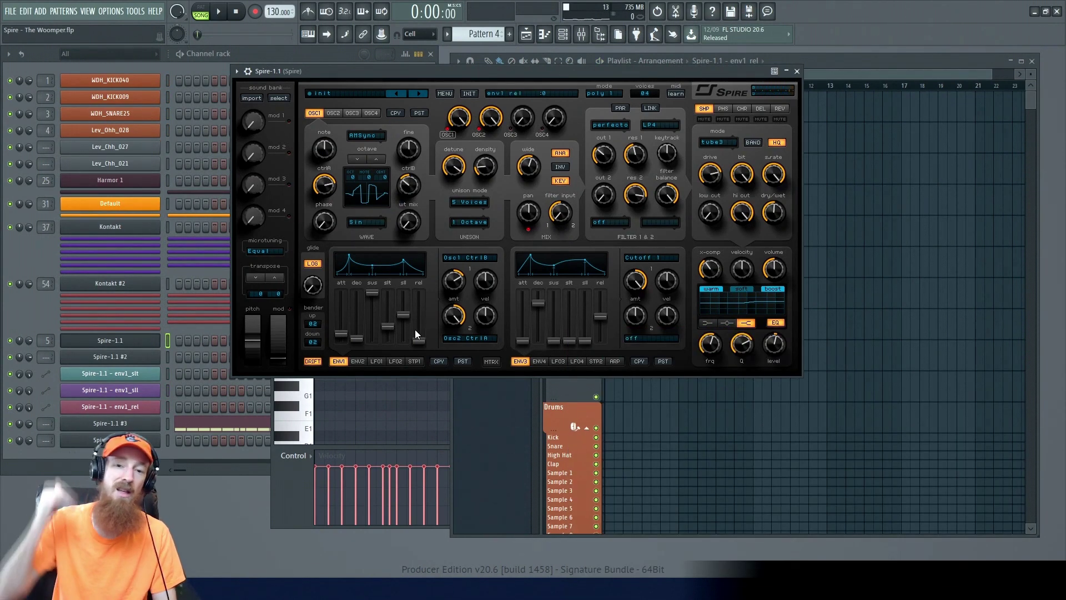